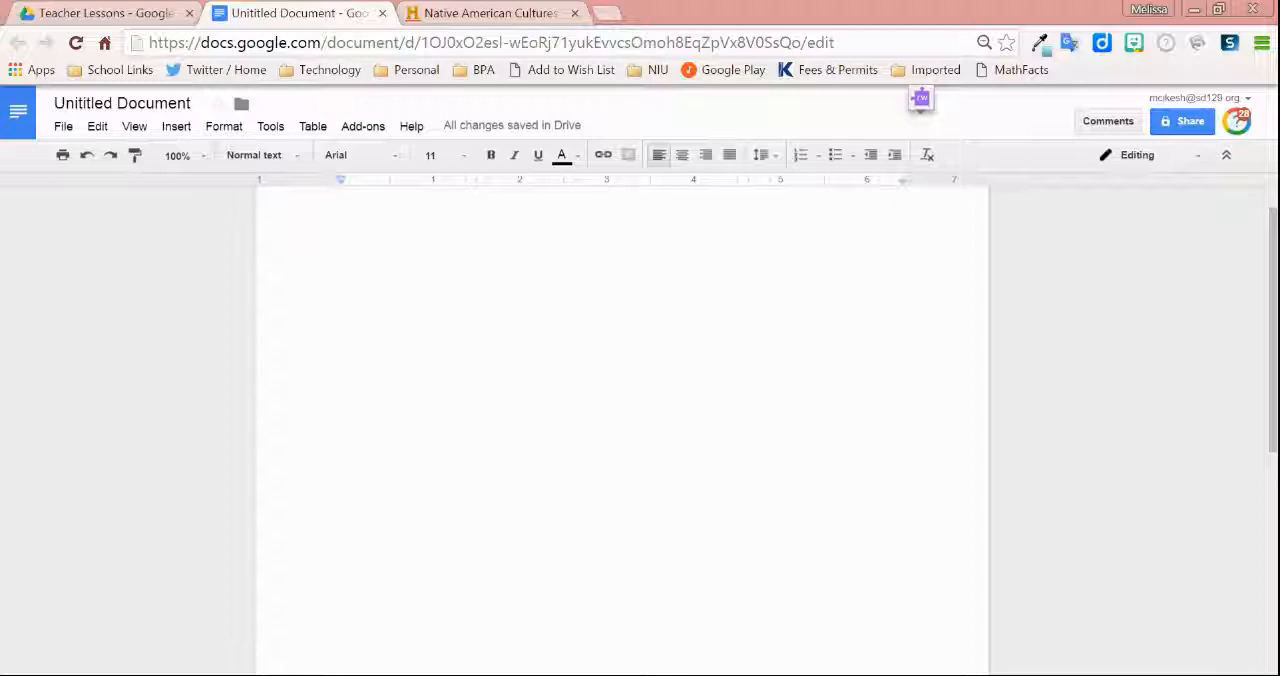
# Step: Rename the untitled document to "Native Americans -" followed by the author's surname
pyautogui.click(178, 104)
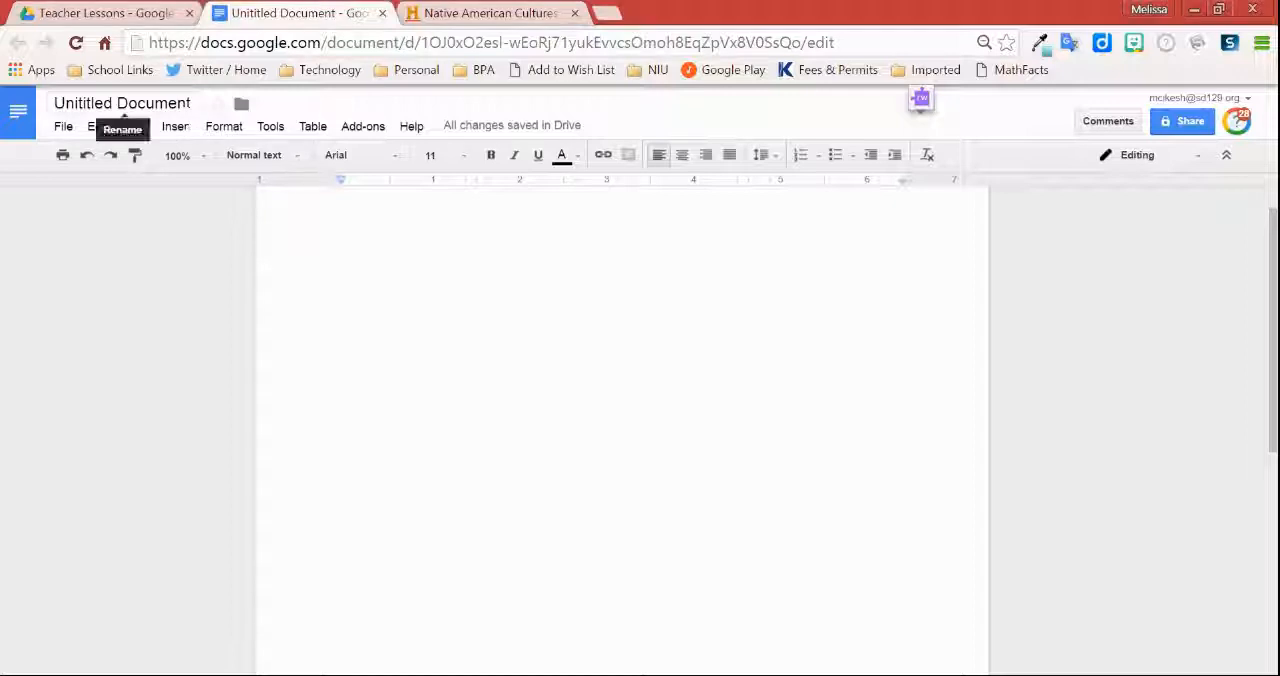
pyautogui.tripleClick(189, 105)
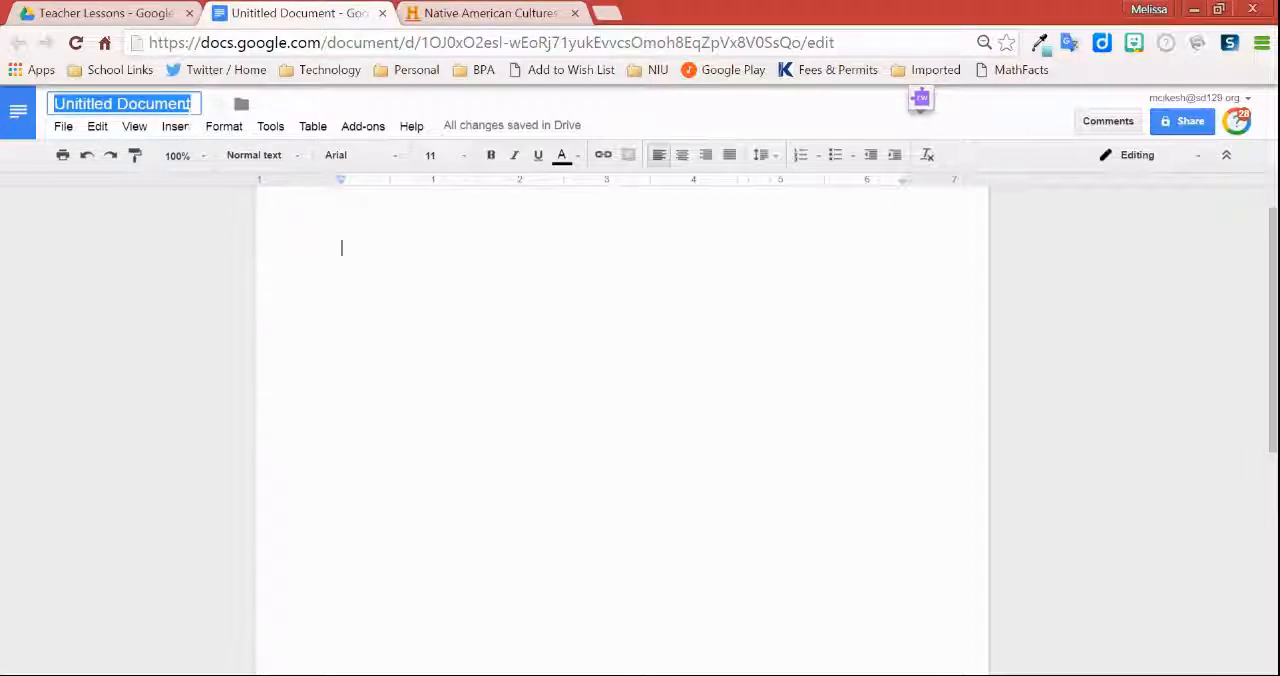
pyautogui.write('Native ')
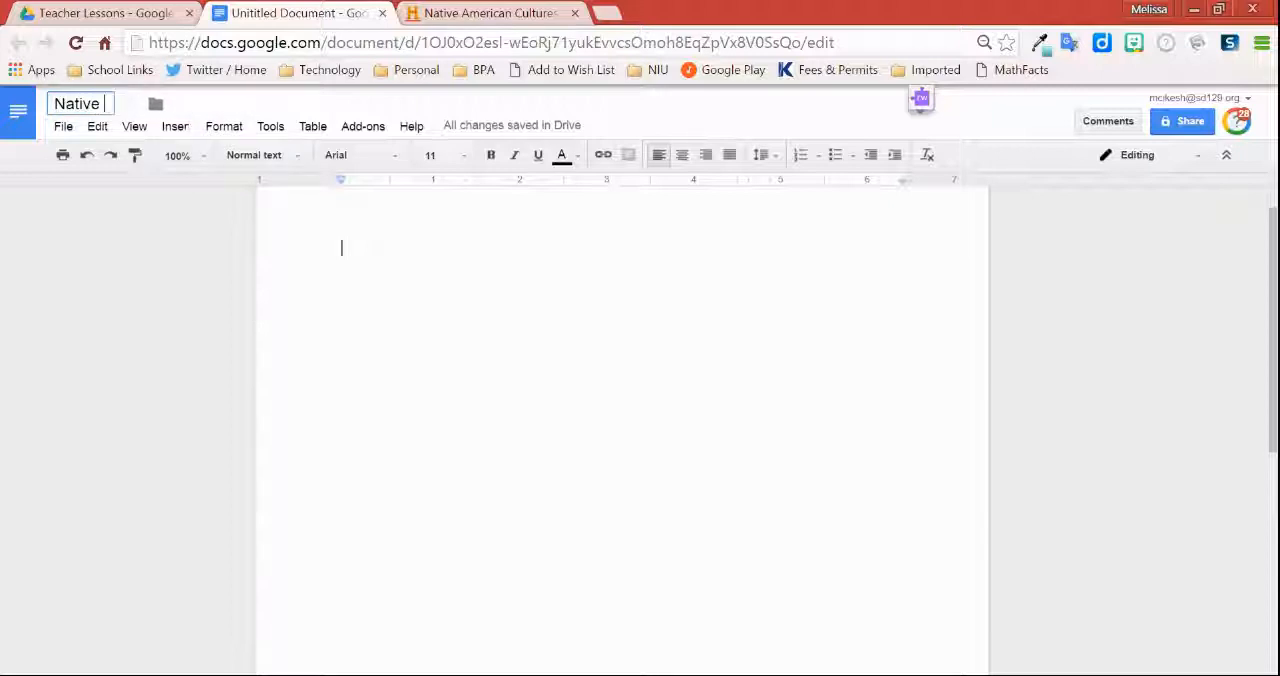
pyautogui.write('Americans - ')
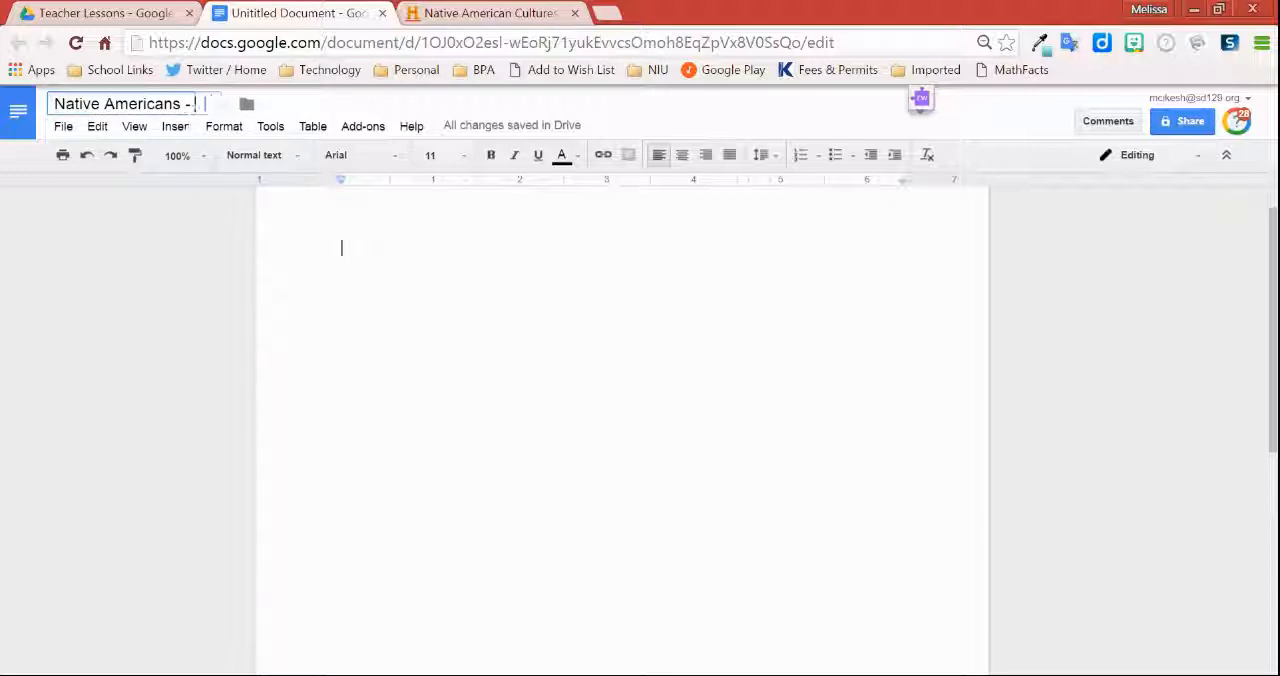
pyautogui.write('Cikesh')
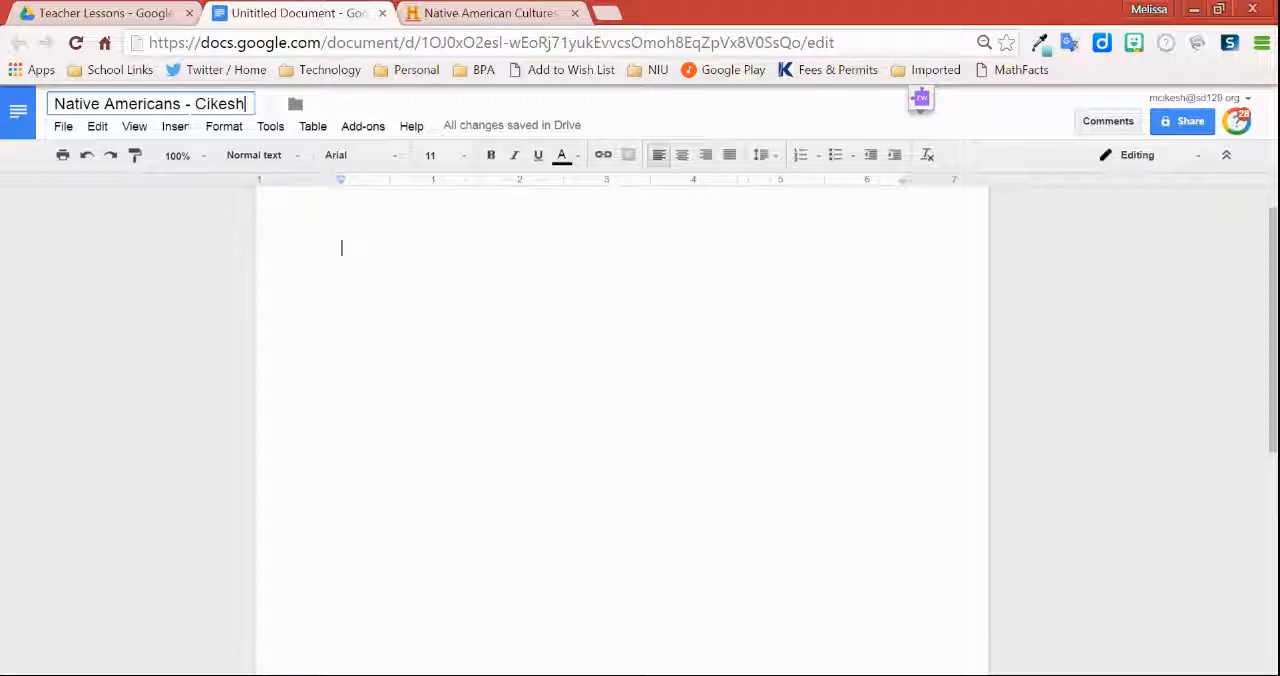
pyautogui.press('Return')
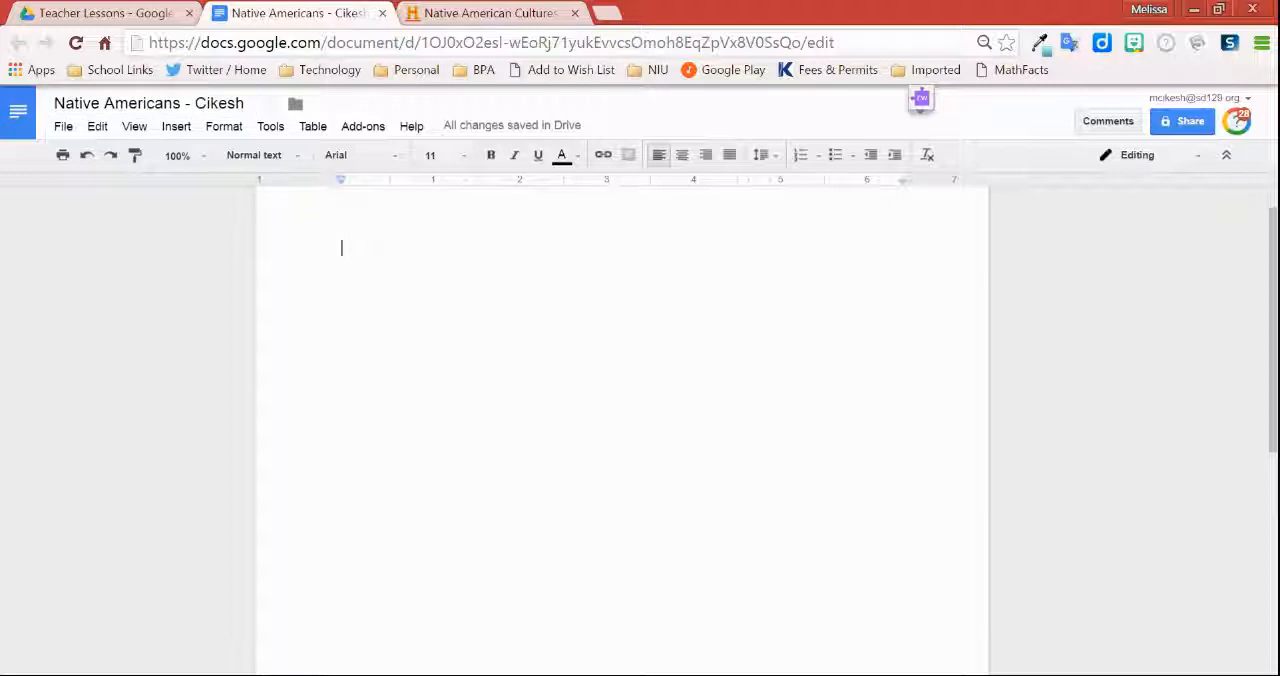
# Step: Insert a table of two columns and five rows and add a column to the right of the first one
pyautogui.click(312, 126)
pyautogui.moveTo(331, 160)
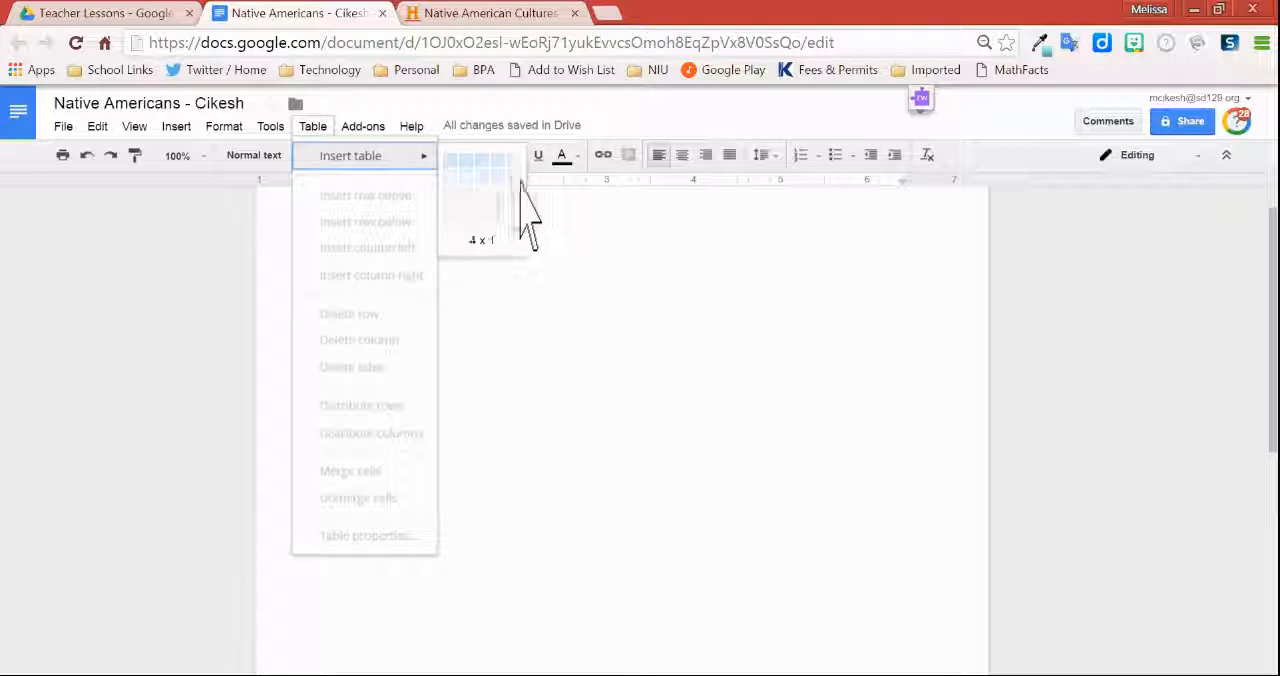
pyautogui.click(490, 250)
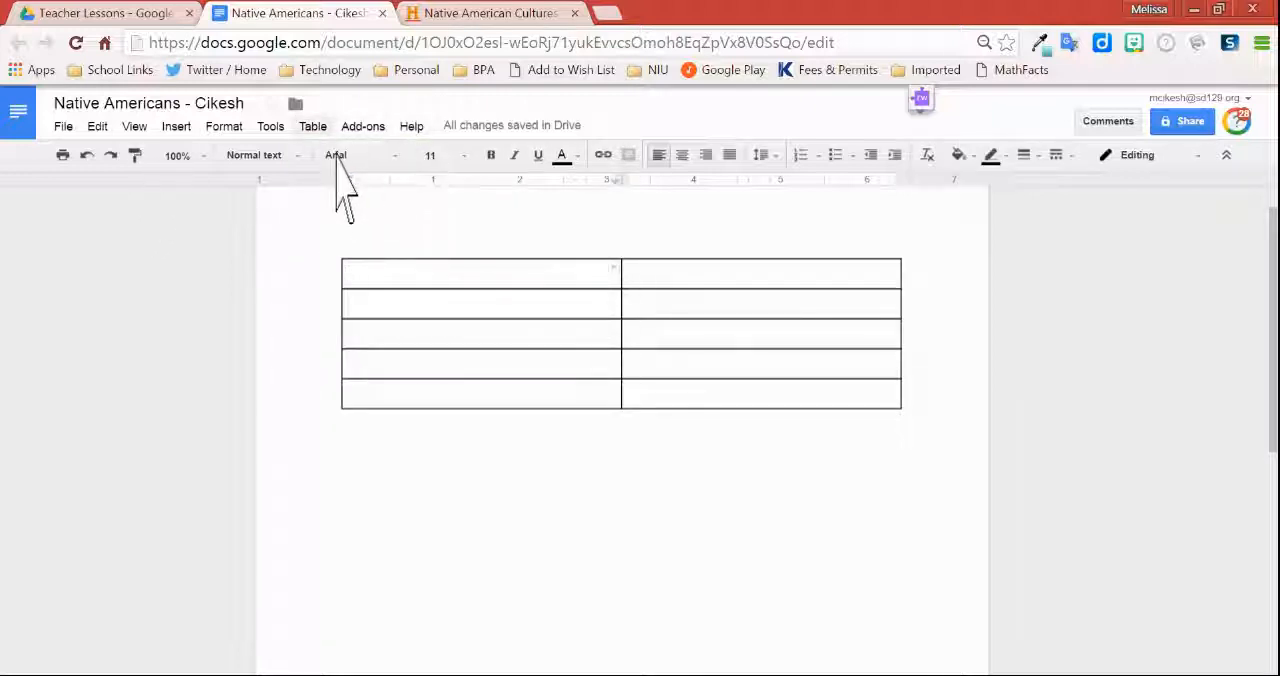
pyautogui.click(316, 129)
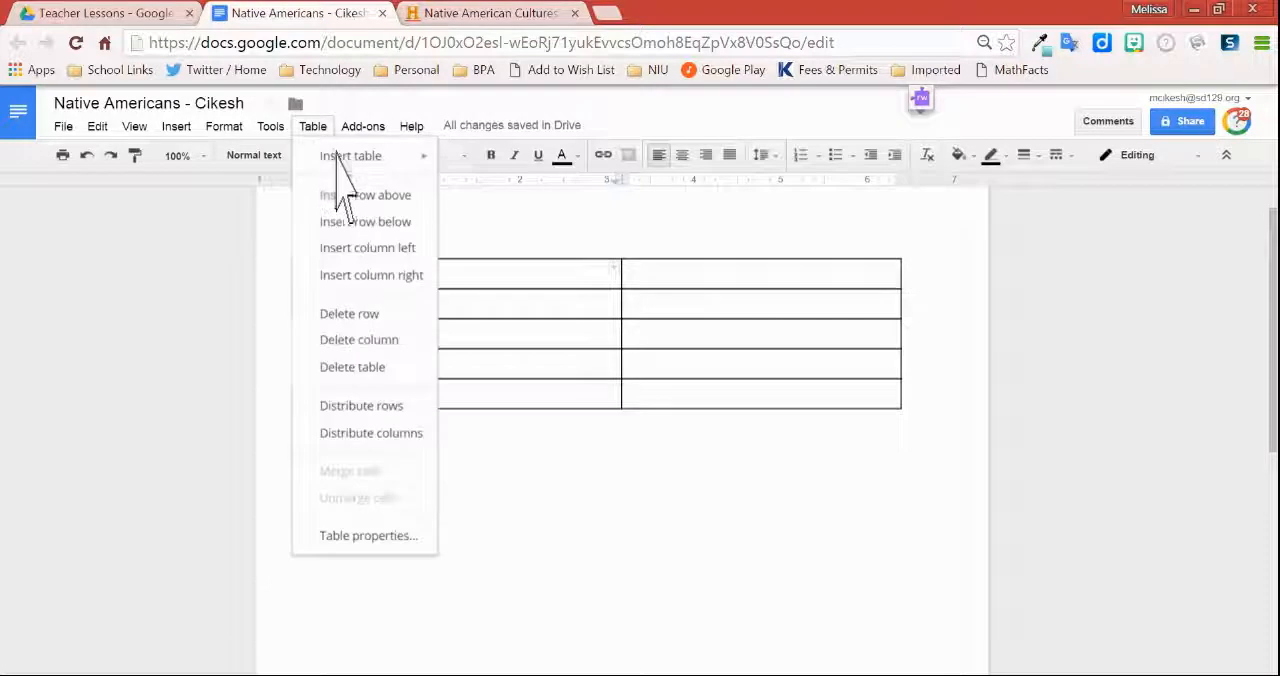
pyautogui.click(389, 278)
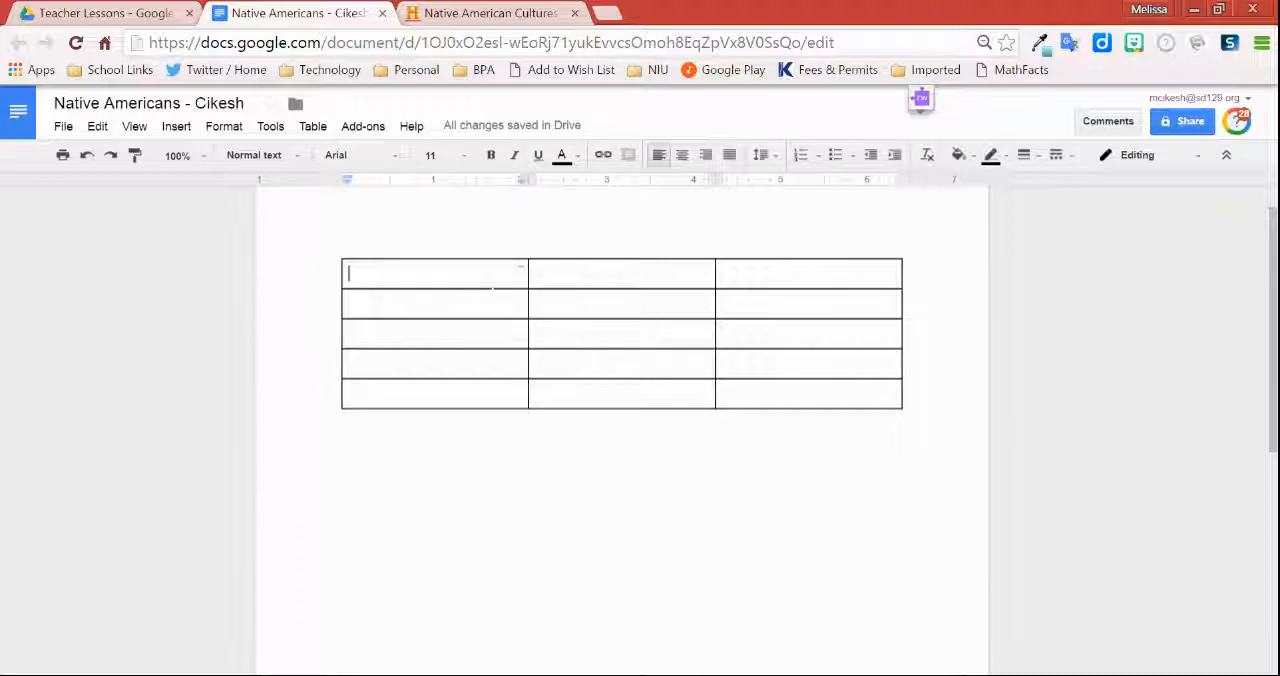
# Step: Enter the headings "Information I Found" and "In My Own Words" in the first two columns of the table's top row
pyautogui.write('Informa')
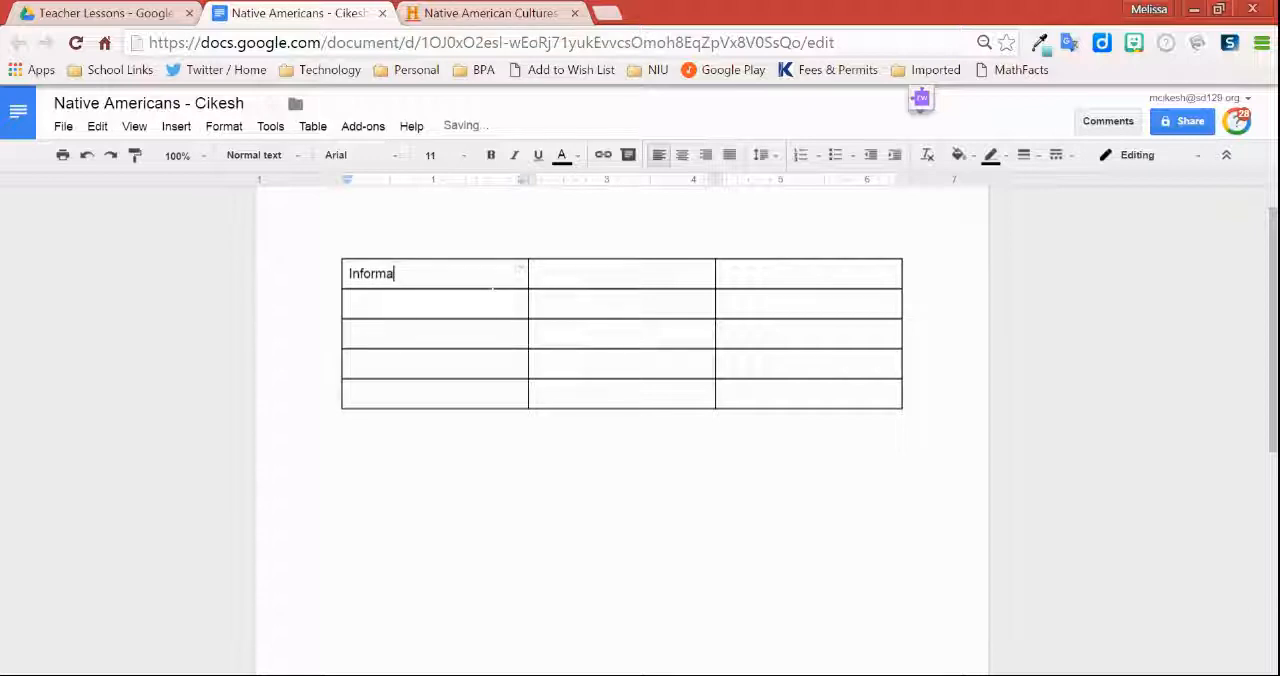
pyautogui.write('tion I Found')
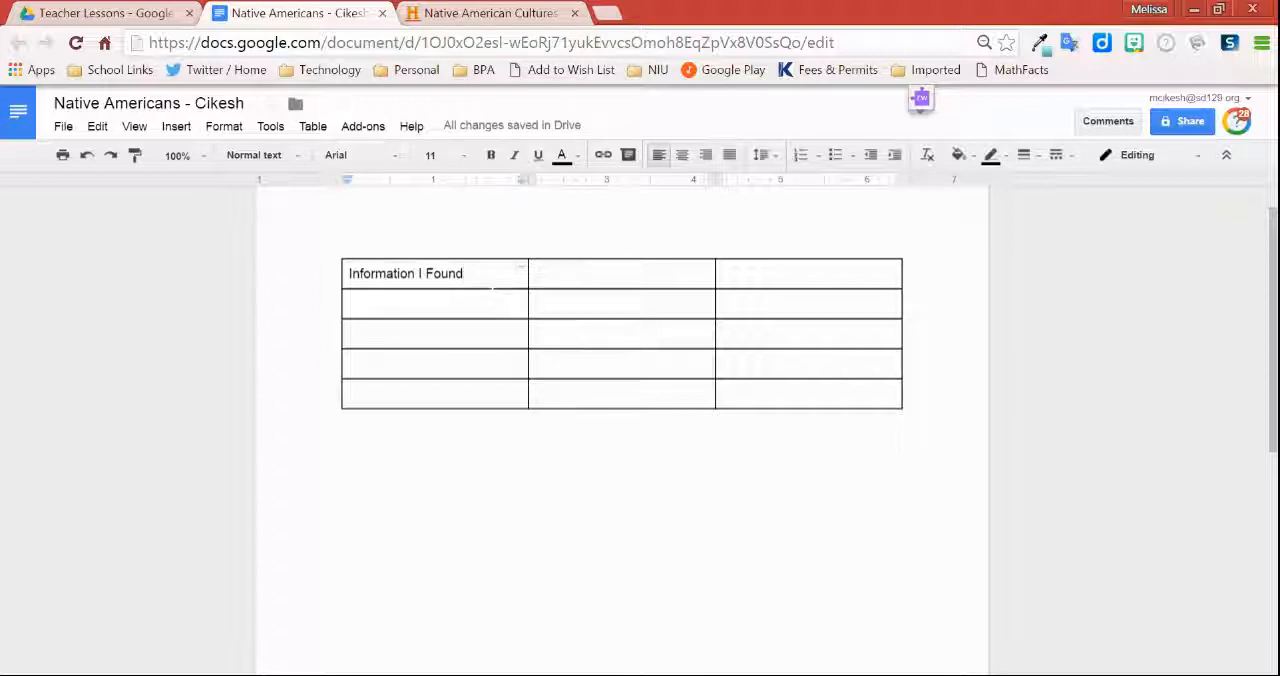
pyautogui.click(588, 282)
pyautogui.write('In My Own Words')
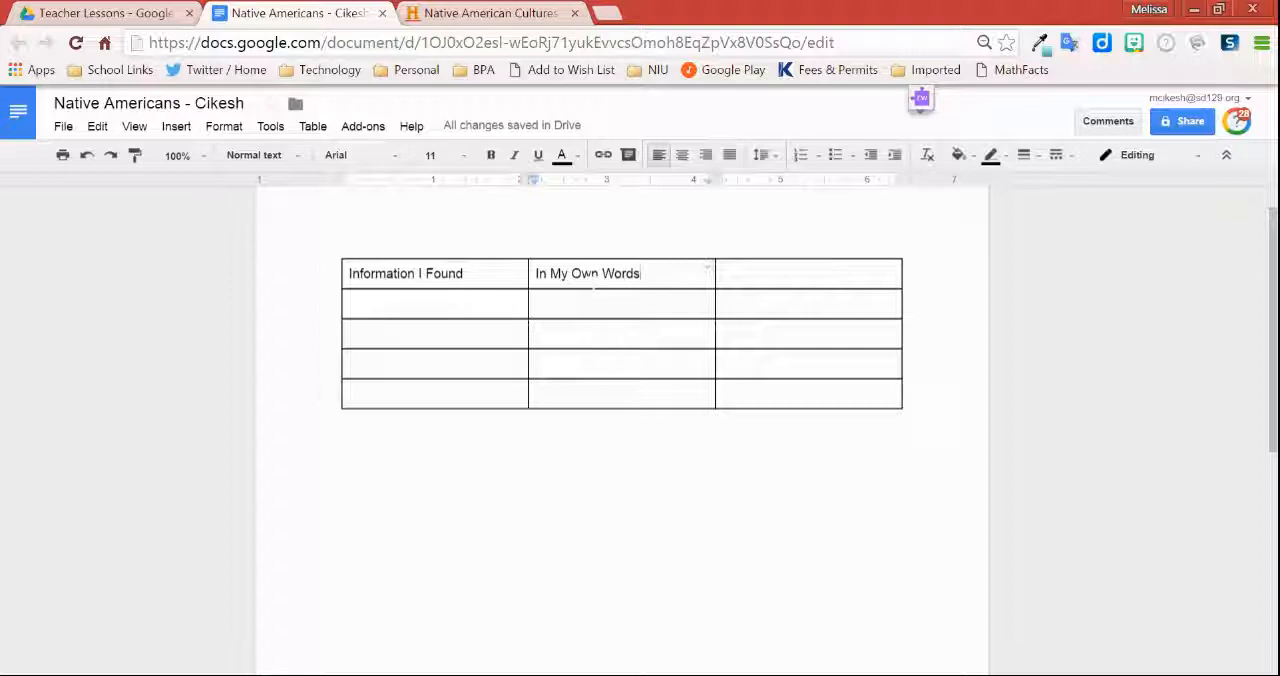
# Step: Enter the heading "Where I Found It / URL" in the third column of the table's top row
pyautogui.click(724, 273)
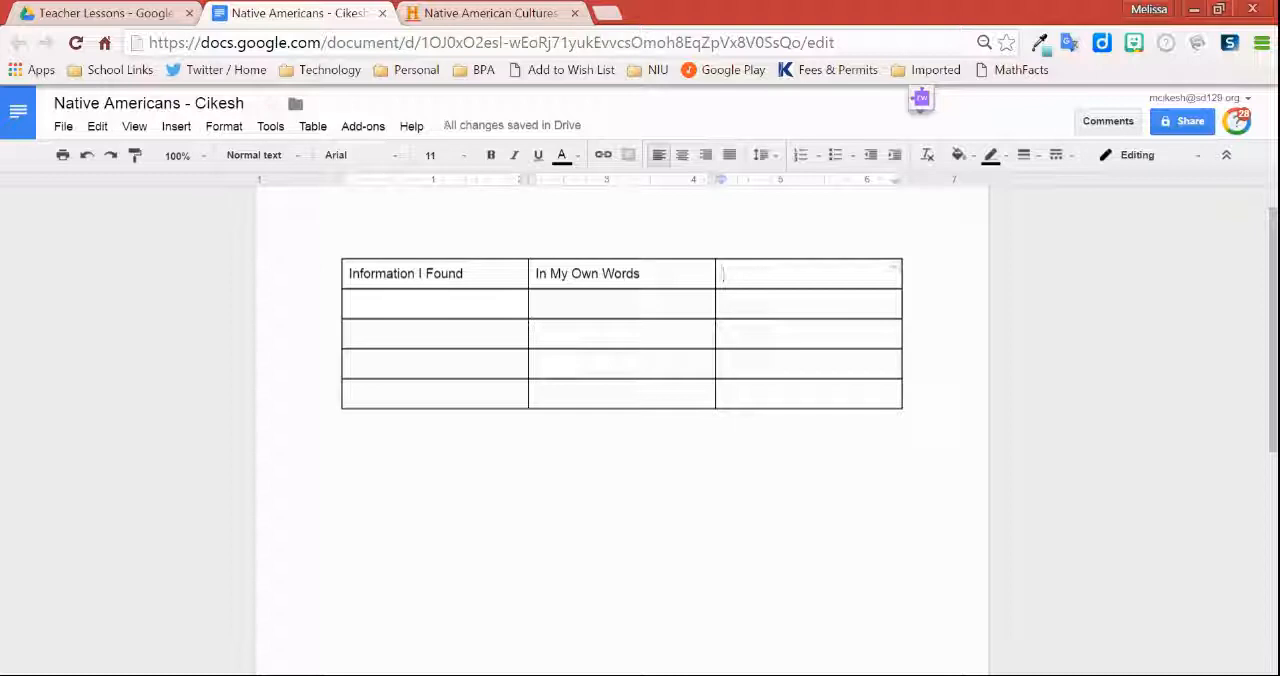
pyautogui.write('Where I Found it')
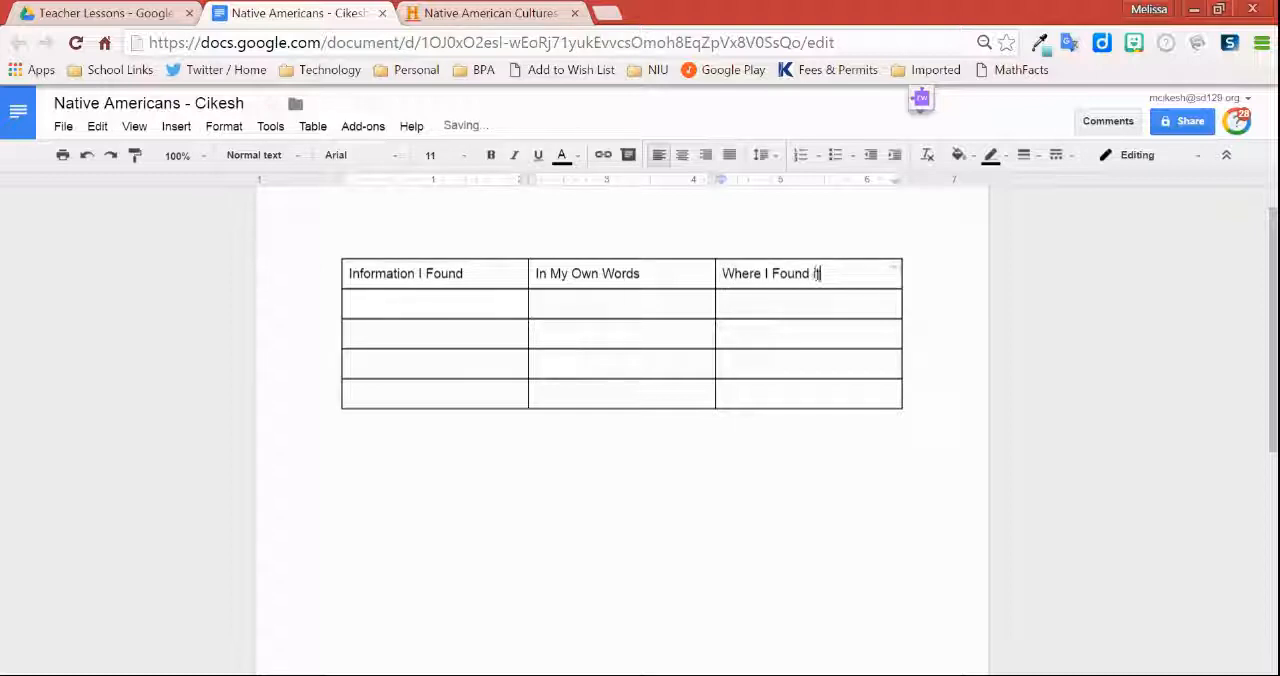
pyautogui.press('BackSpace')
pyautogui.press('BackSpace')
pyautogui.write('It / URL')
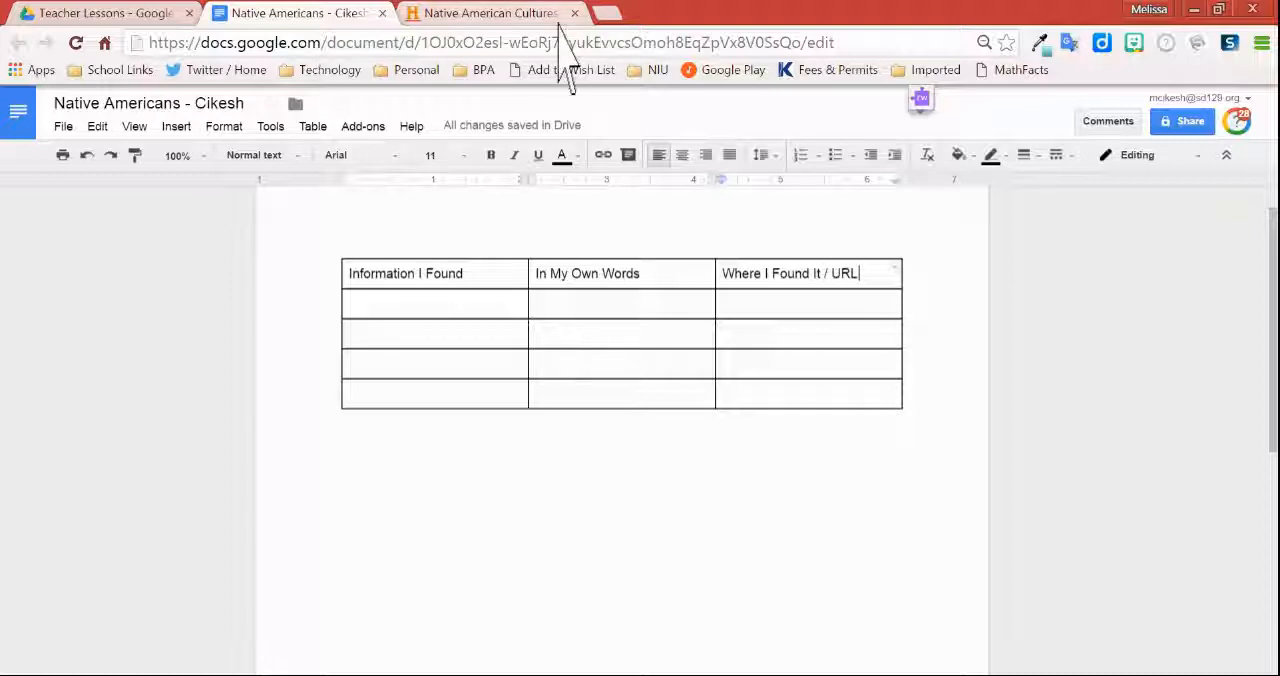
# Step: Copy the opening sentence of the Native American Cultures article on history.com and paste it under "Information I Found"
pyautogui.click(514, 18)
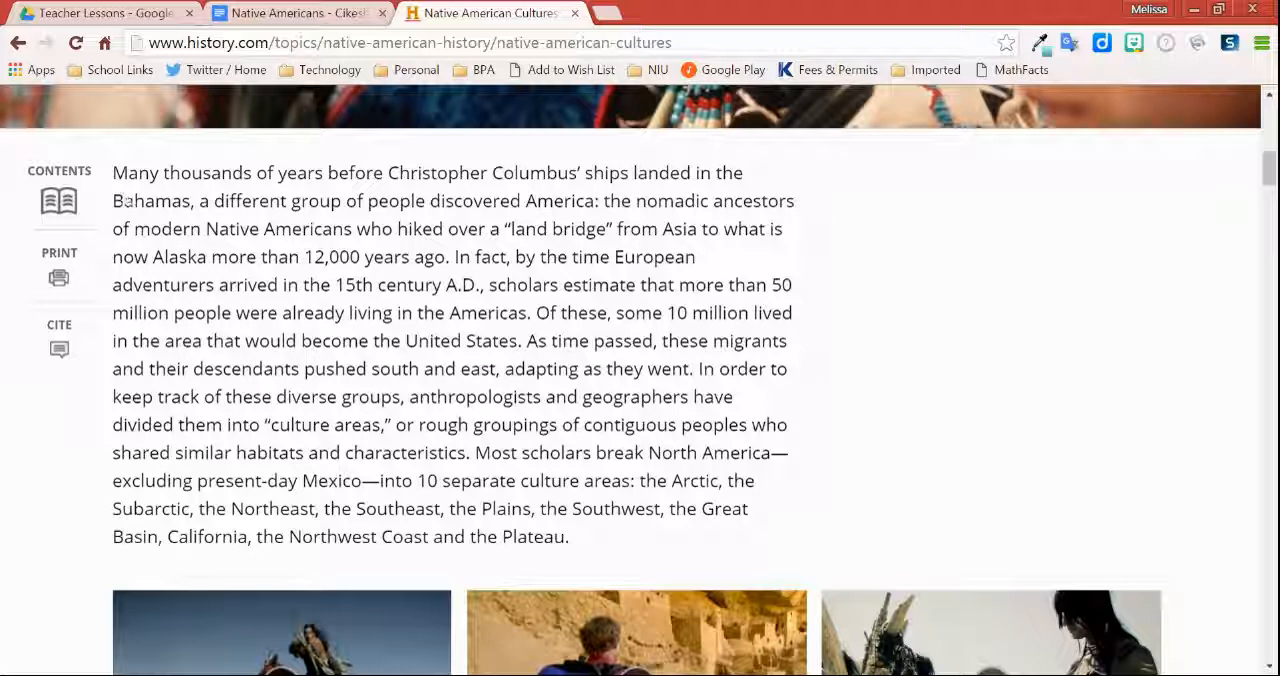
pyautogui.moveTo(113, 173); pyautogui.dragTo(451, 258)
pyautogui.hotkey('ctrl', 'c')
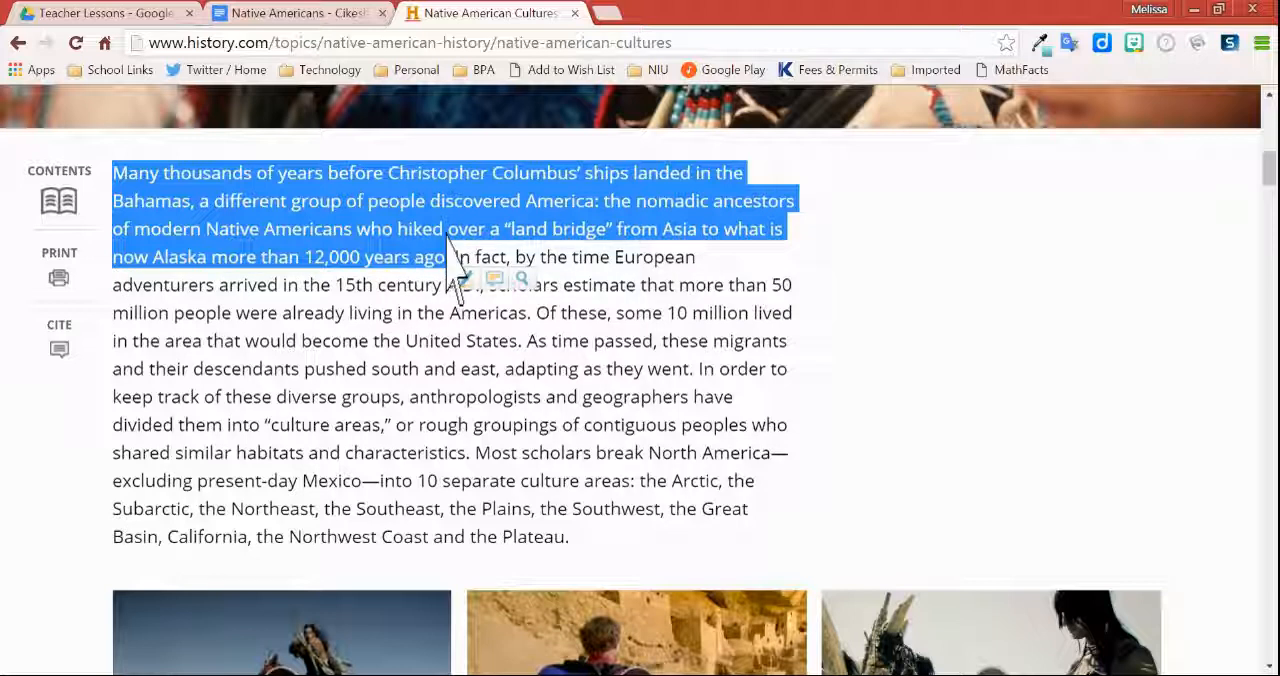
pyautogui.click(300, 13)
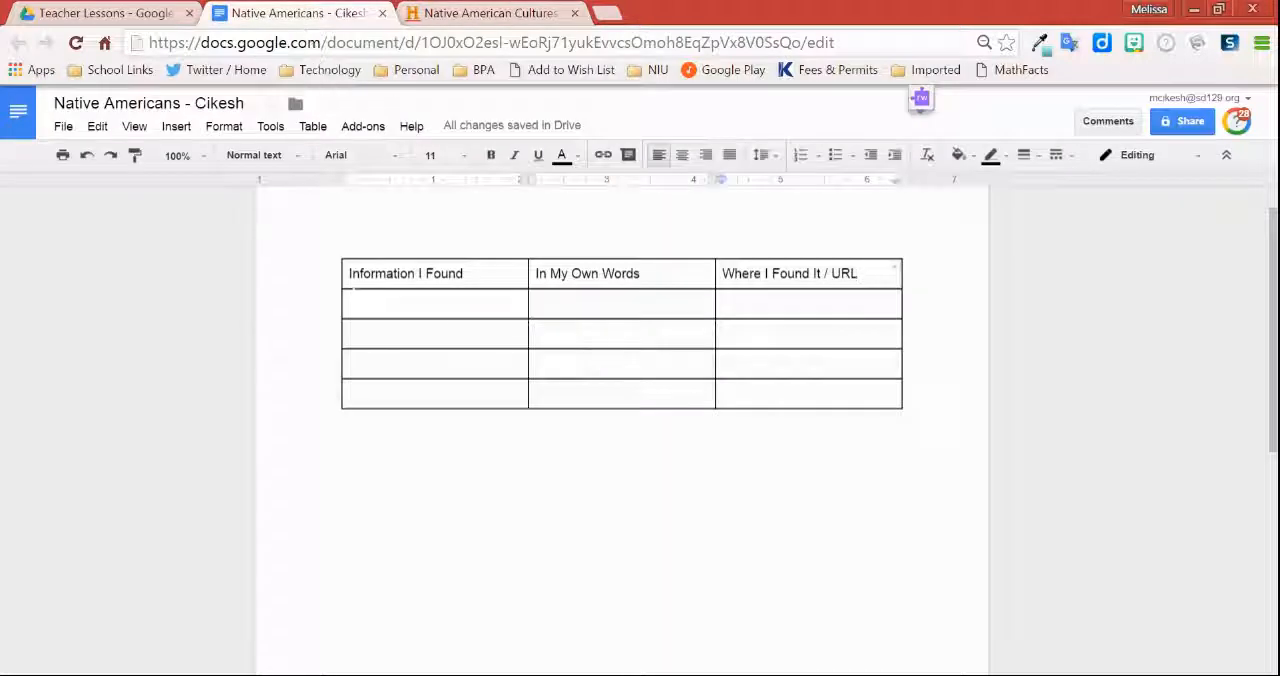
pyautogui.rightClick(402, 303)
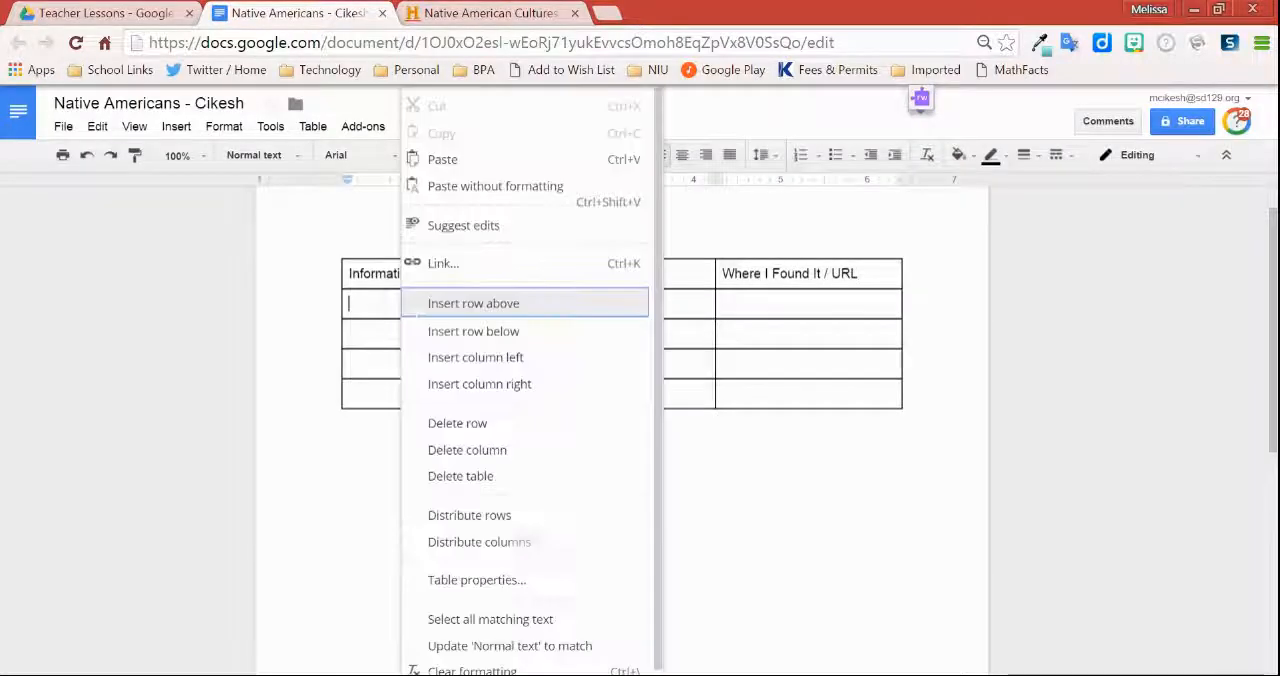
pyautogui.click(489, 188)
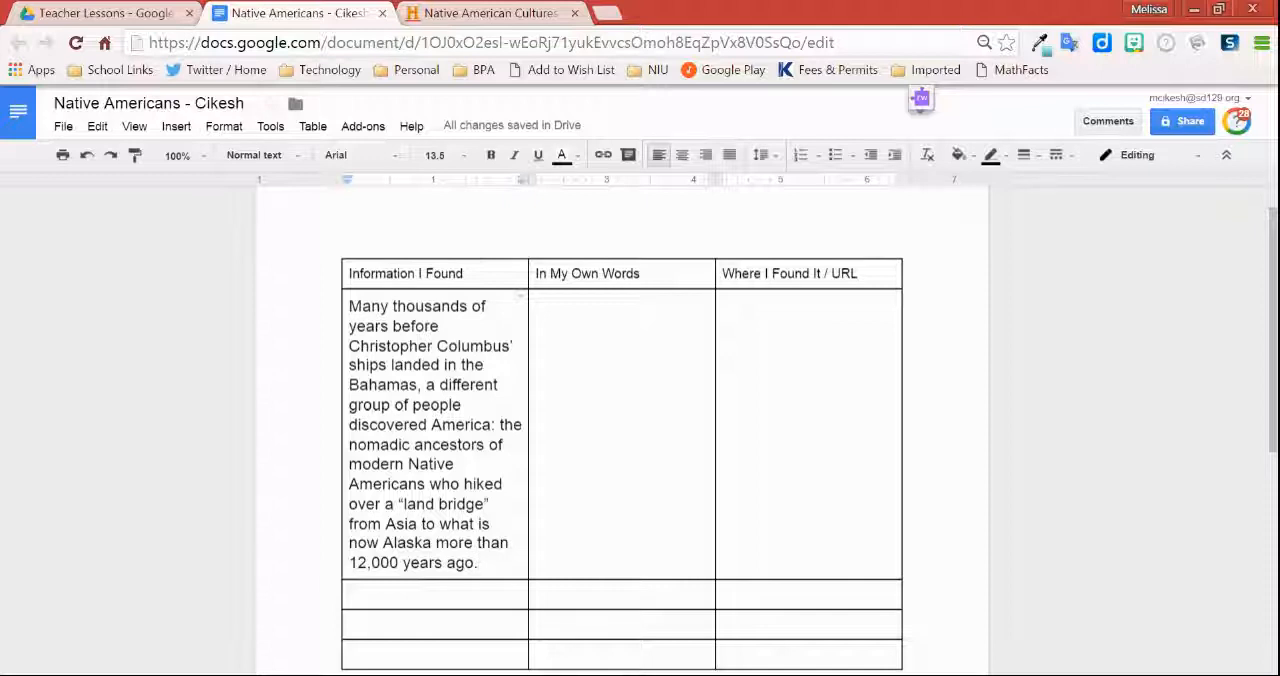
# Step: Copy the article's web address and paste it without formatting under "Where I Found It / URL", ending in the "In My Own Words" cell
pyautogui.click(486, 14)
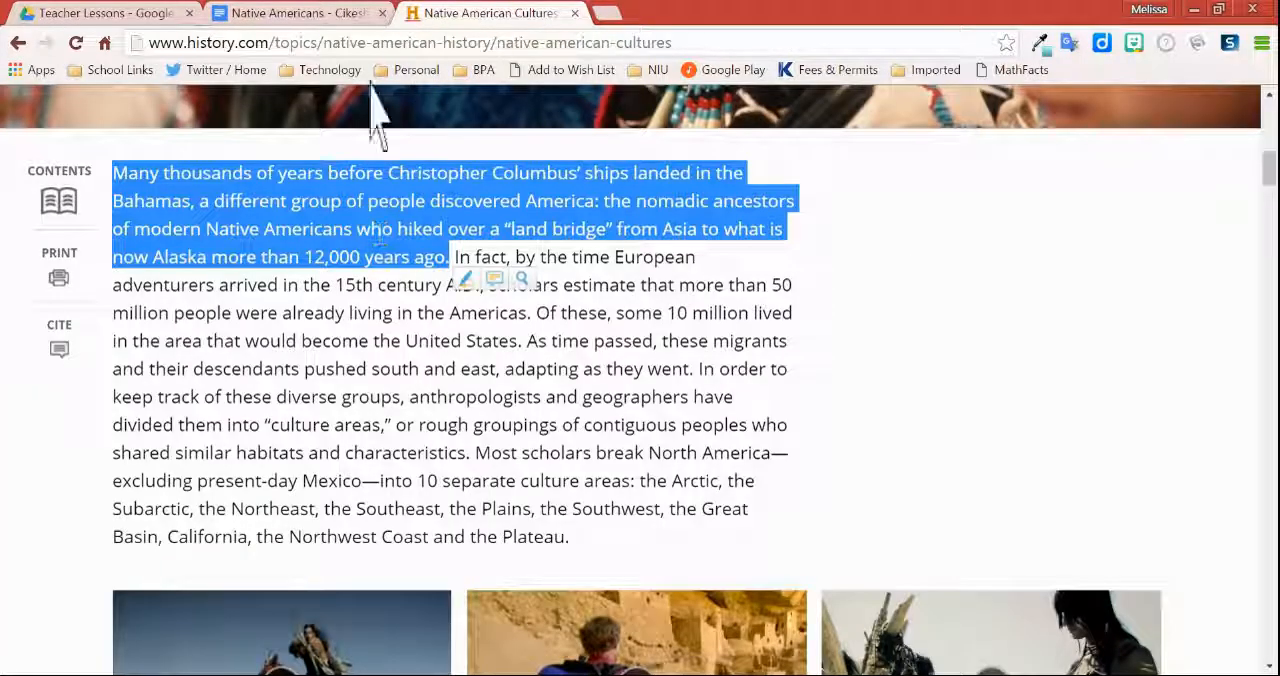
pyautogui.click(415, 42)
pyautogui.hotkey('ctrl', 'c')
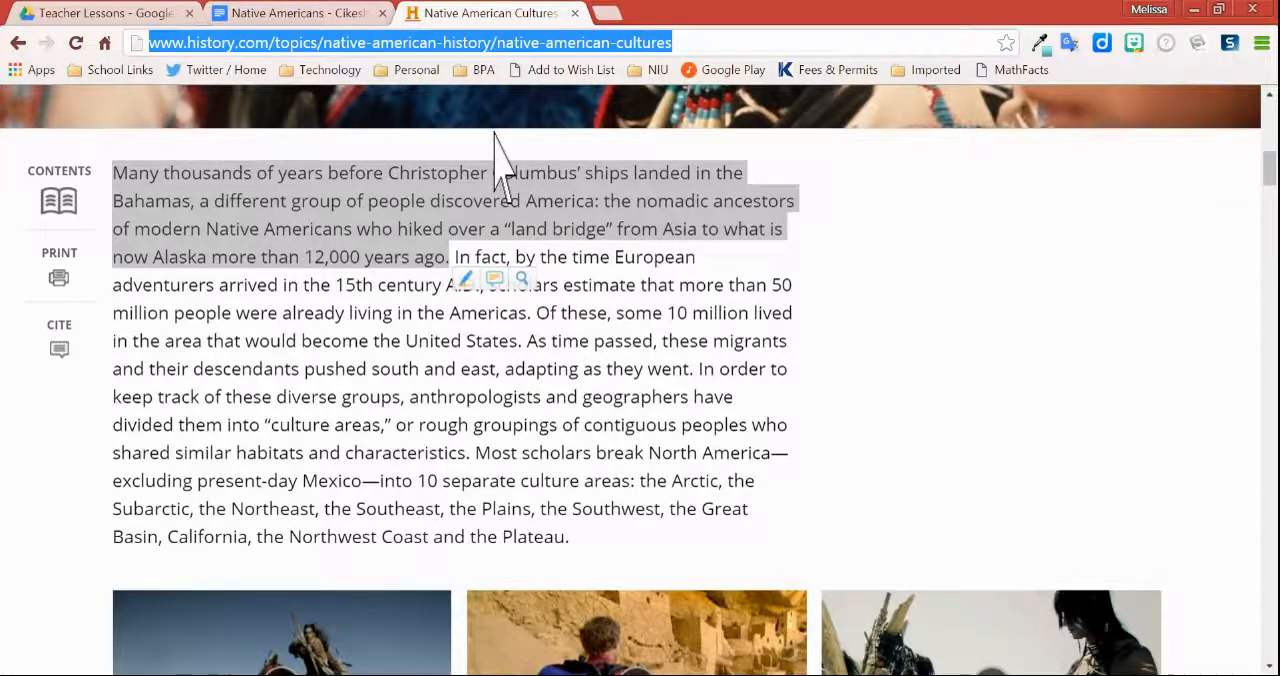
pyautogui.click(340, 14)
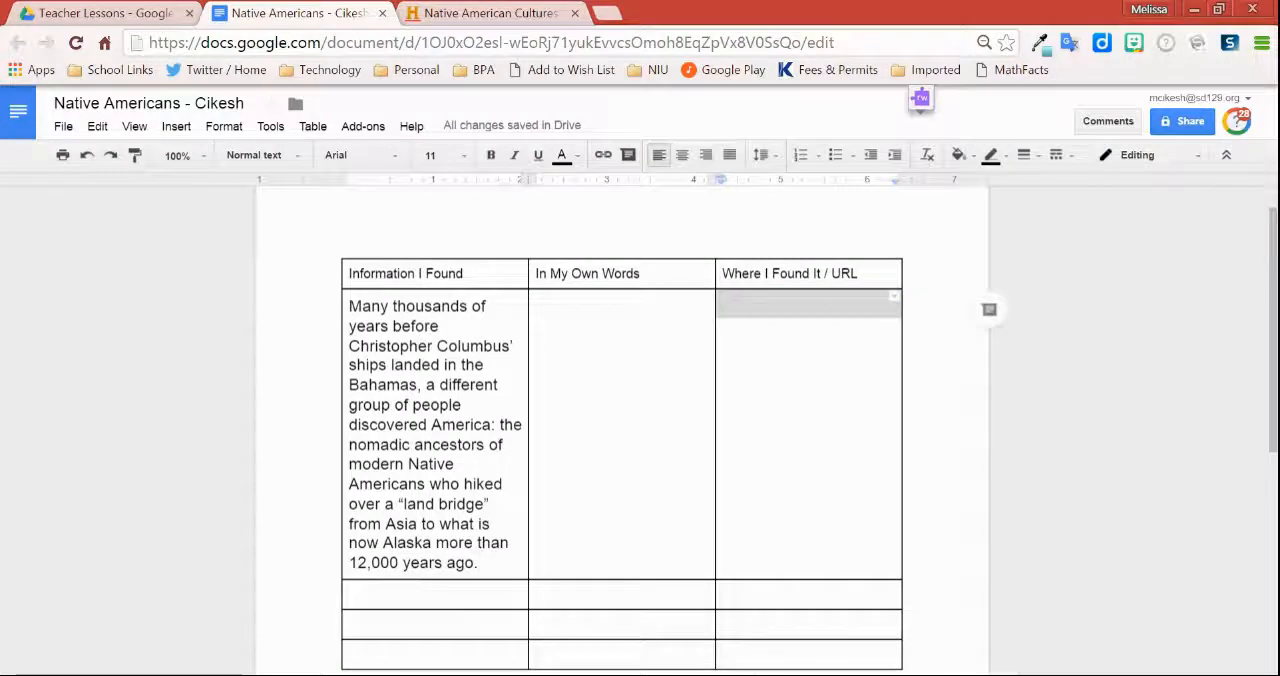
pyautogui.rightClick(762, 460)
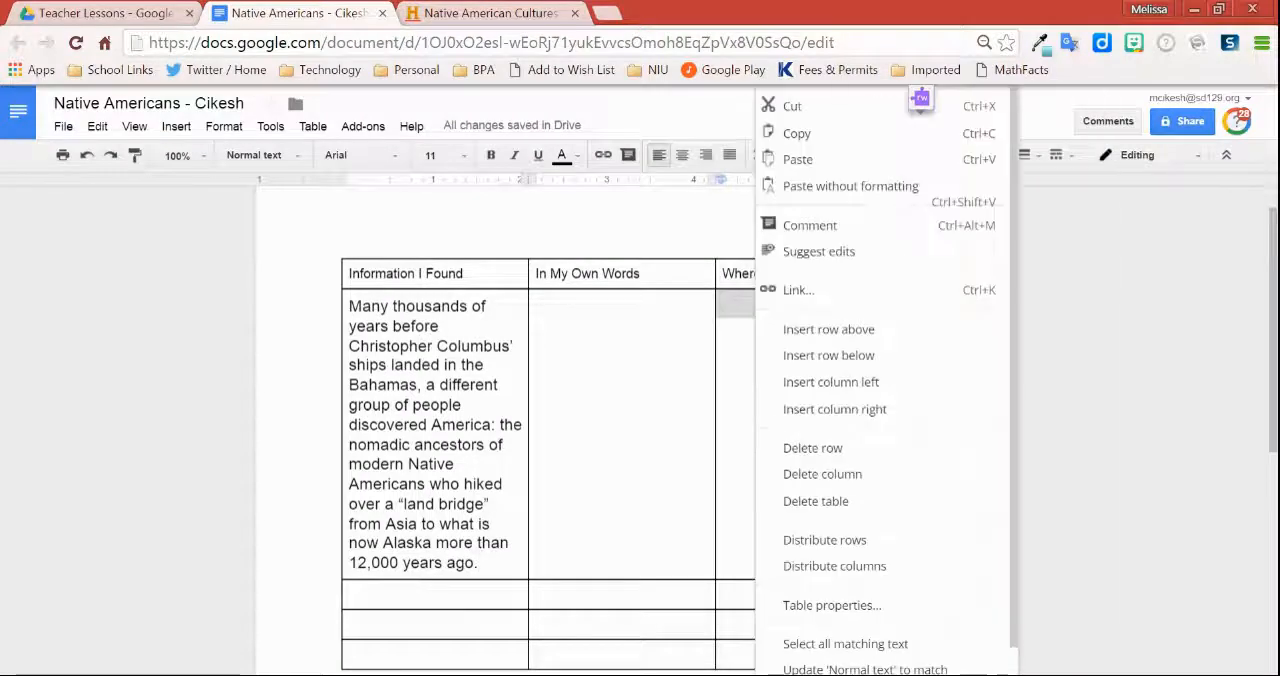
pyautogui.click(808, 190)
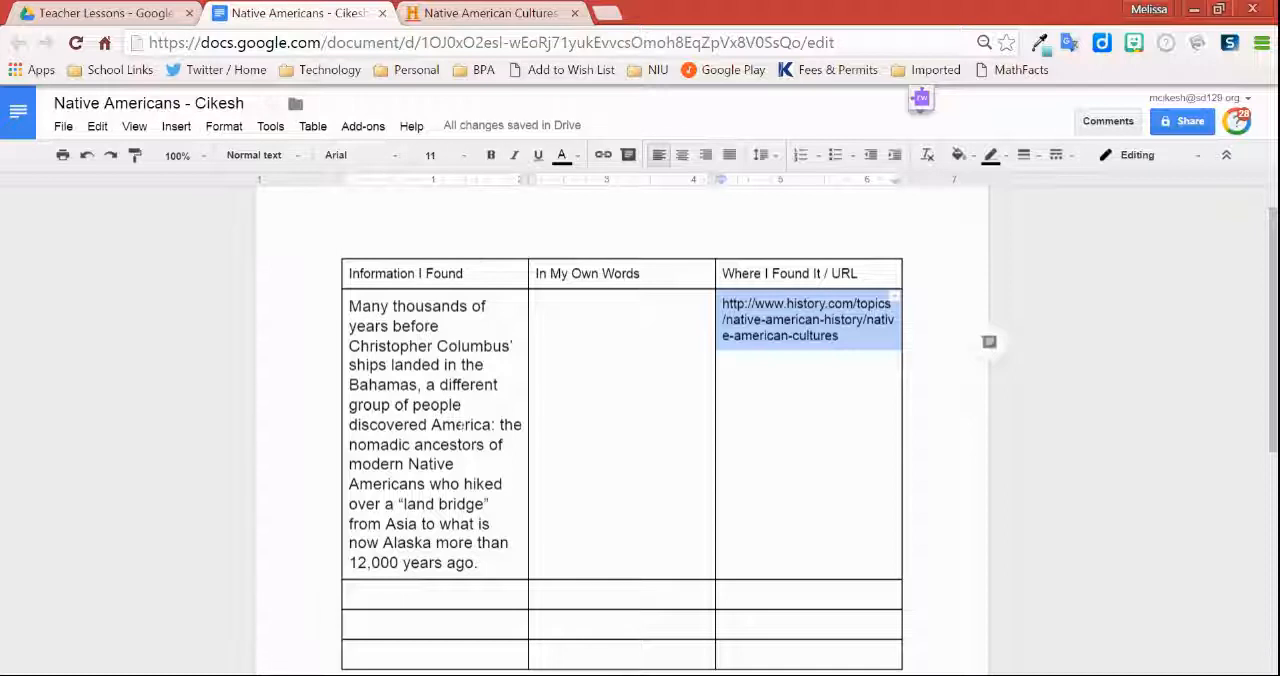
pyautogui.hotkey('shift', 'Tab')
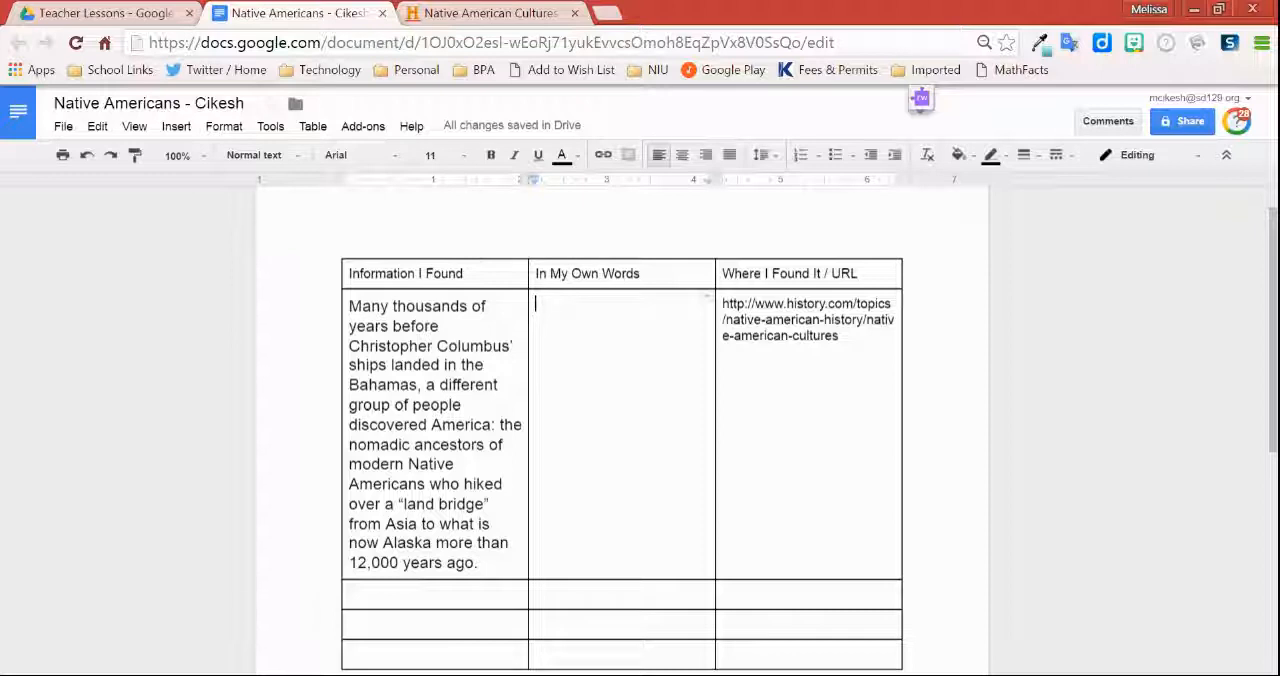
# Step: Install the free EasyBib Bibliography Creator add-on and open its Manage Bibliography tool
pyautogui.click(379, 132)
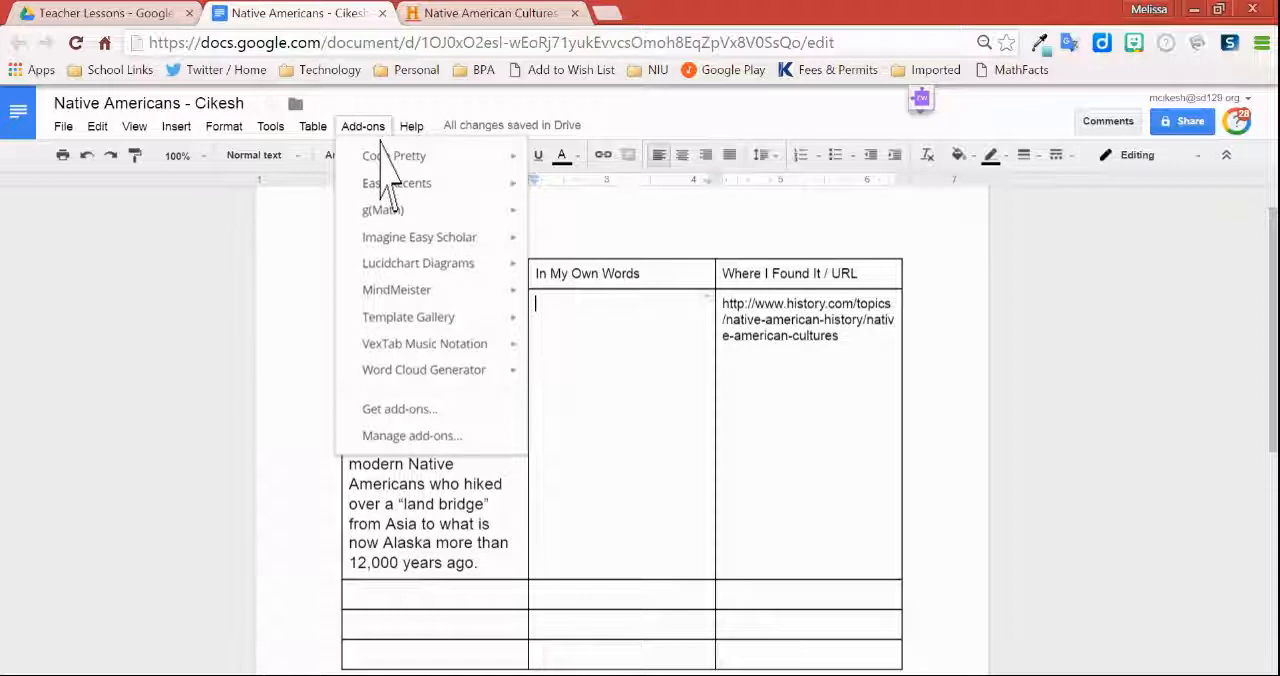
pyautogui.click(428, 444)
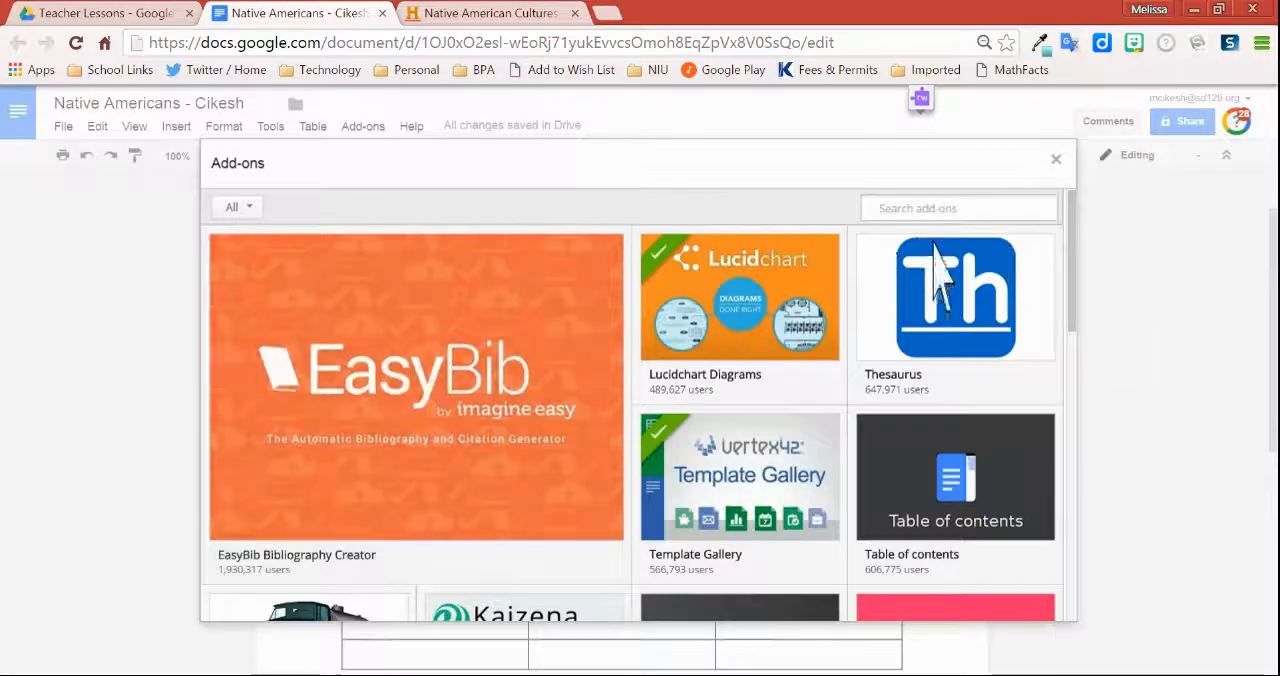
pyautogui.click(910, 207)
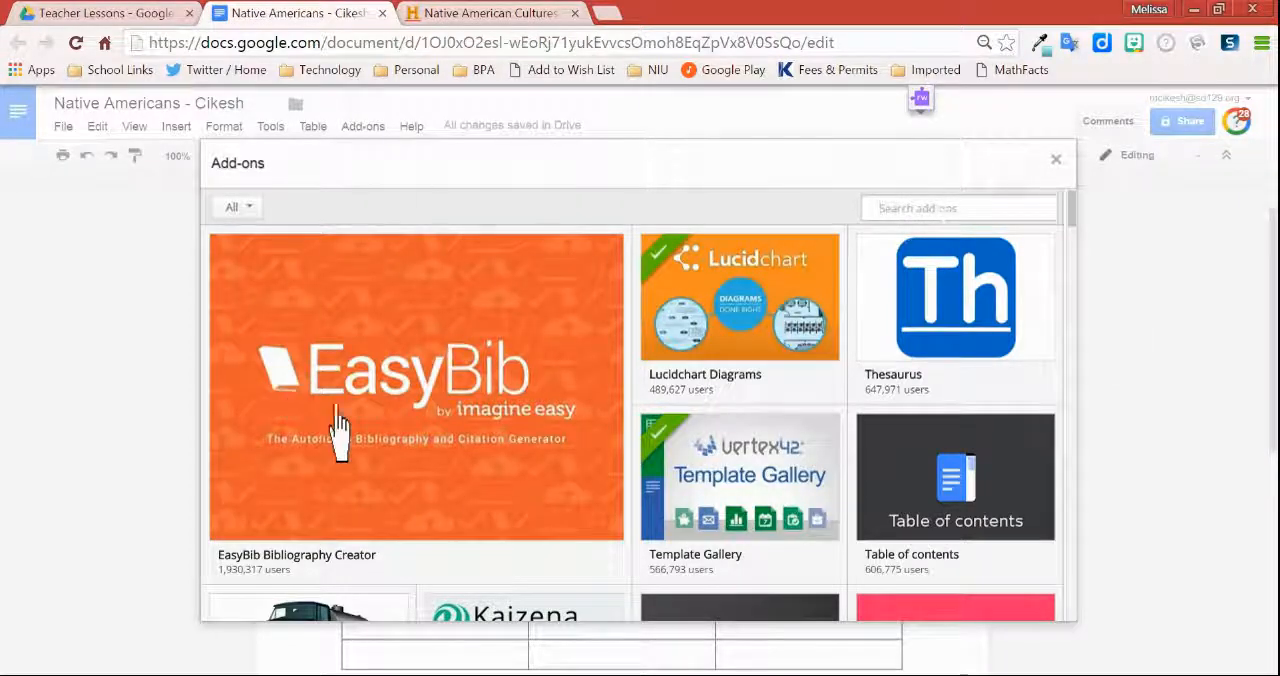
pyautogui.moveTo(386, 425)
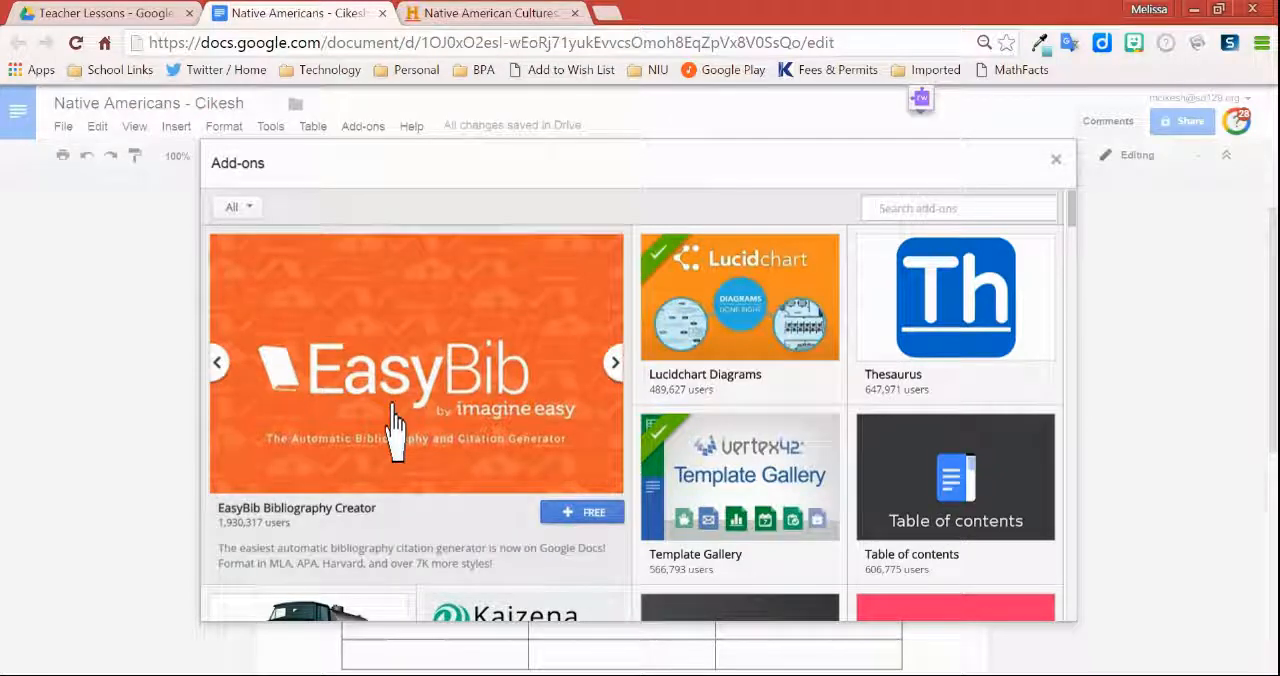
pyautogui.click(393, 425)
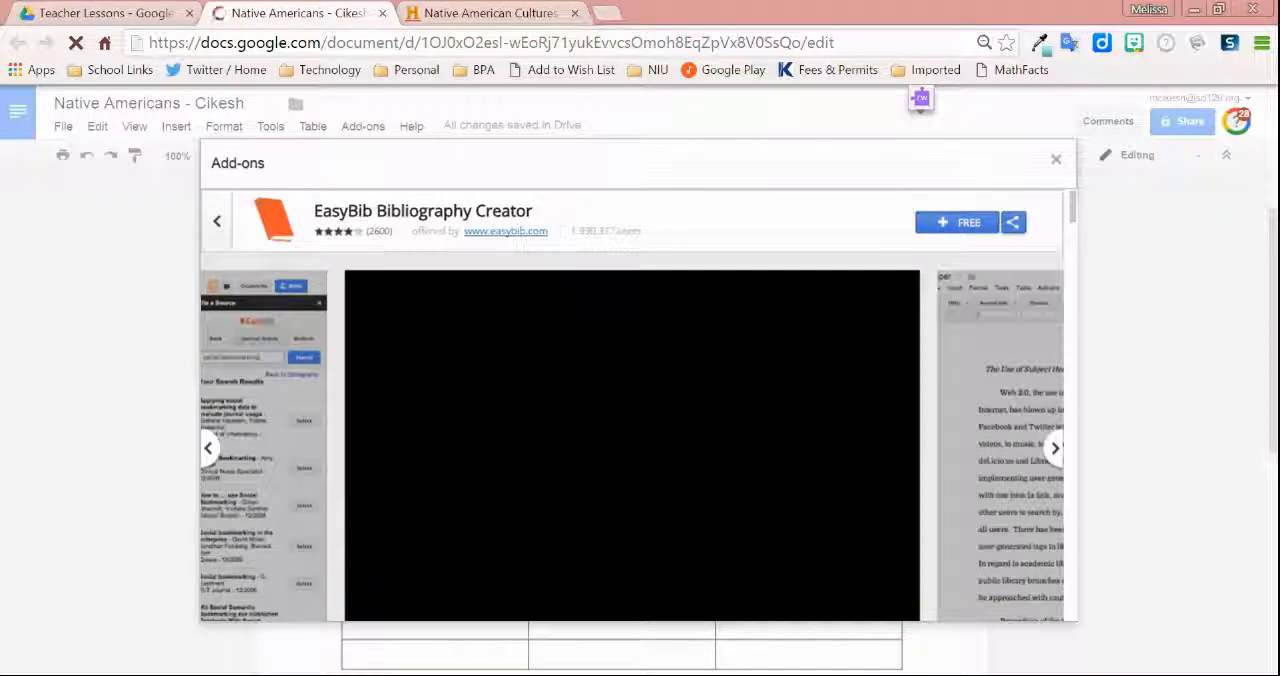
pyautogui.click(957, 223)
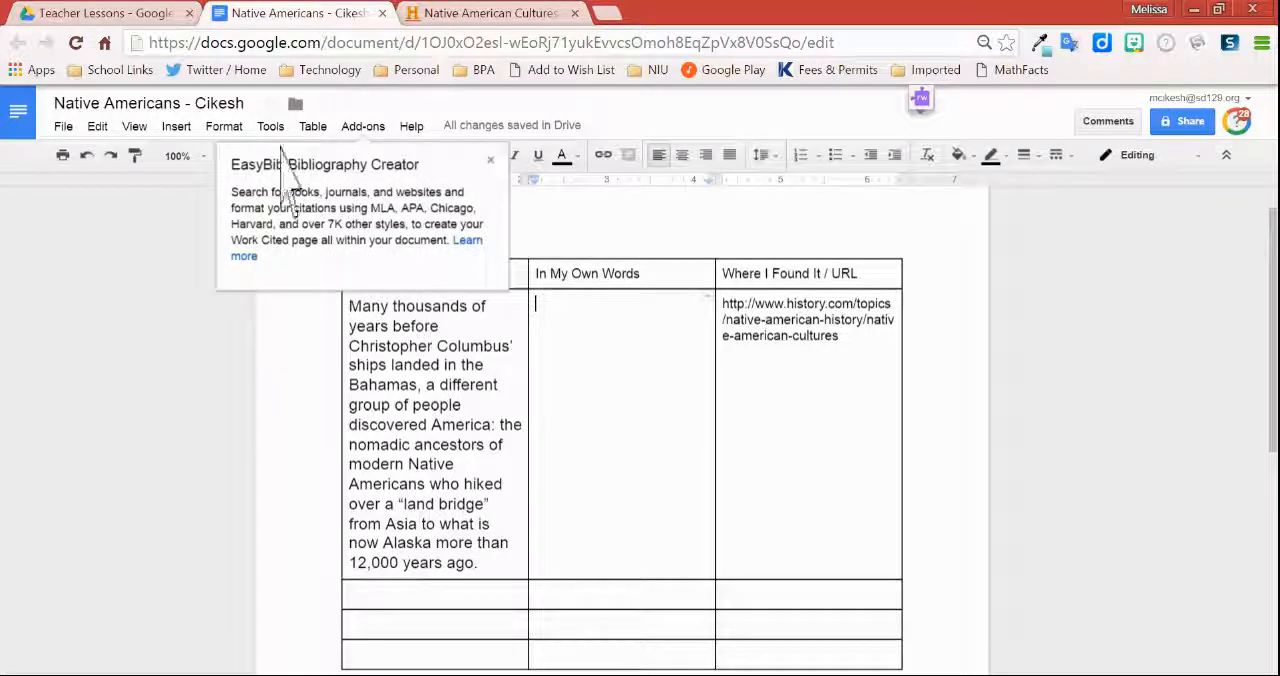
pyautogui.click(370, 128)
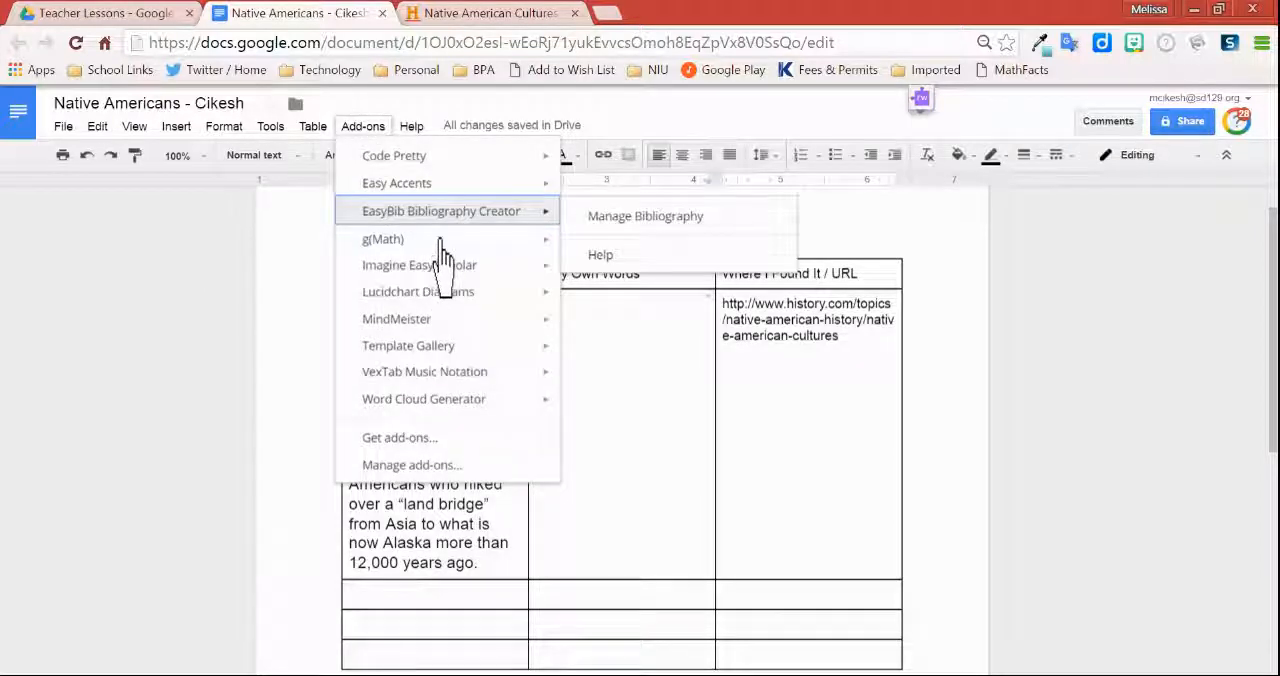
pyautogui.click(630, 217)
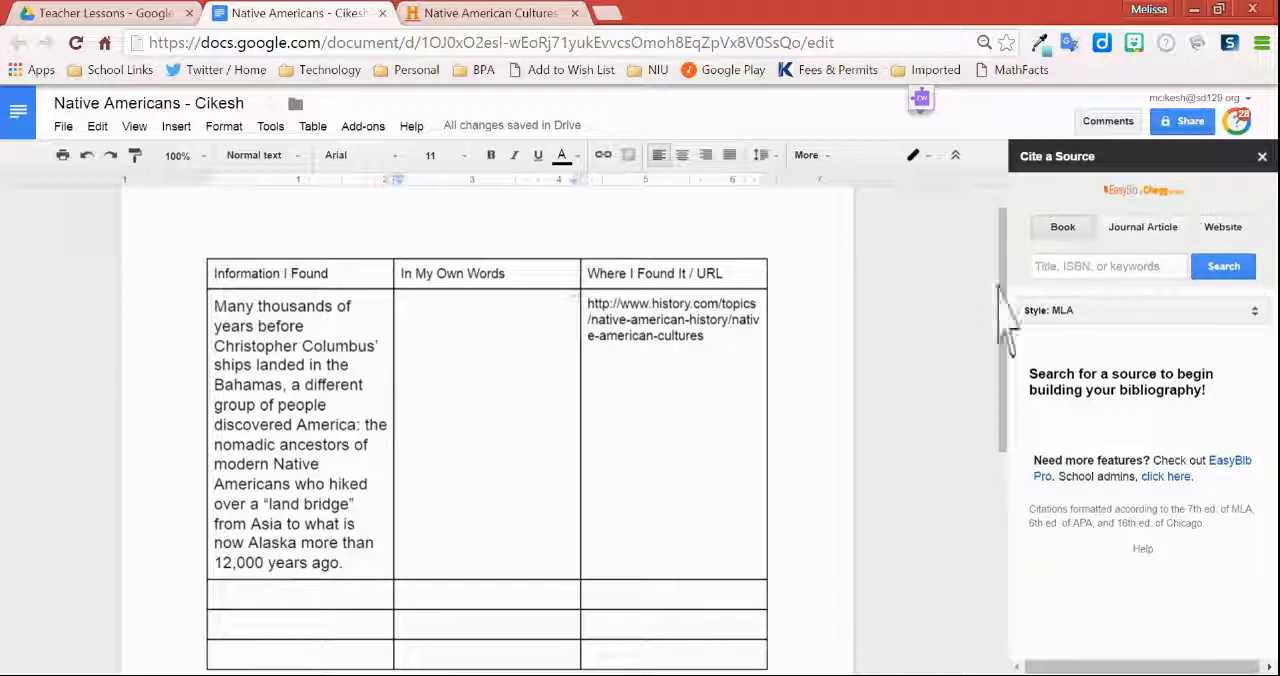
# Step: Search EasyBib for a website source using the history.com URL copied from the table, and select the "Native American Cultures" result for the bibliography
pyautogui.click(1212, 226)
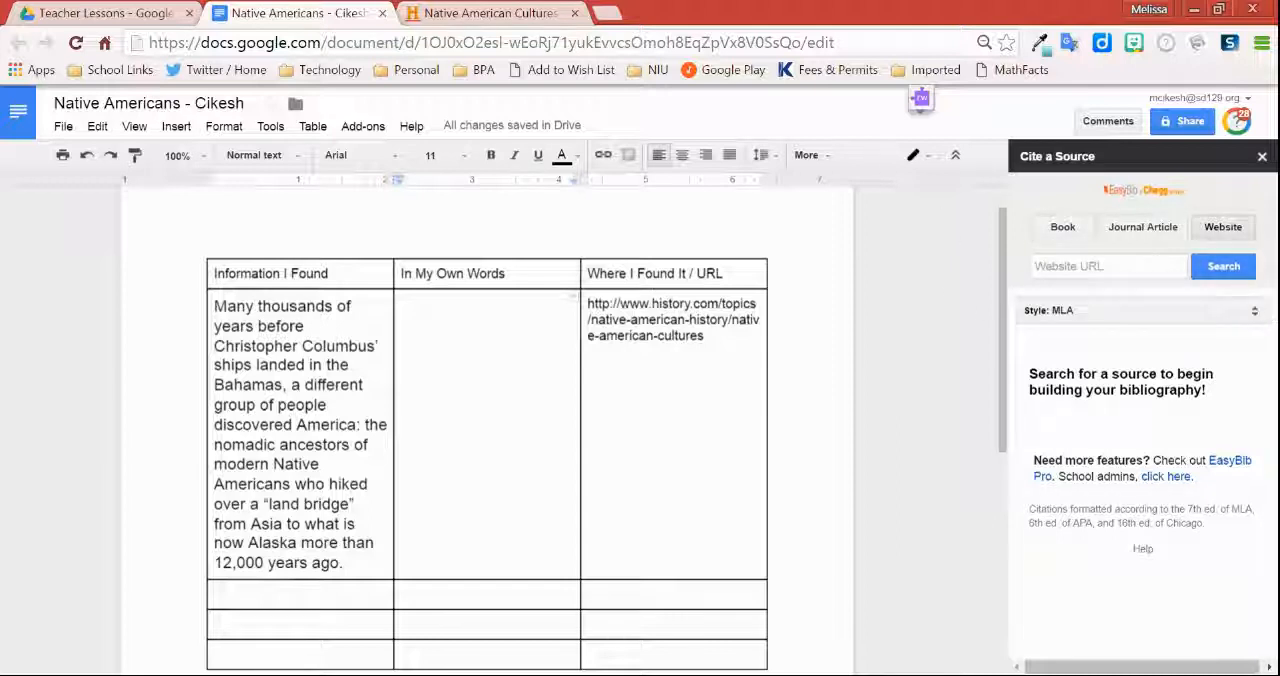
pyautogui.moveTo(704, 336); pyautogui.dragTo(588, 304)
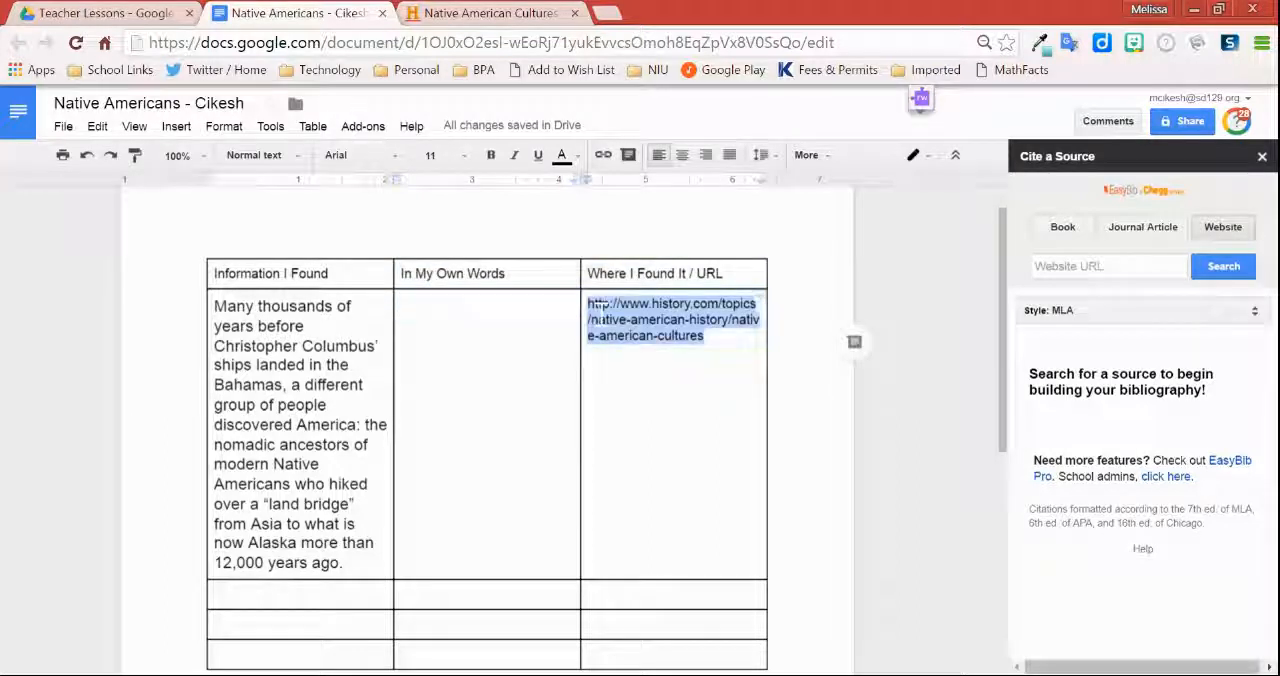
pyautogui.rightClick(645, 320)
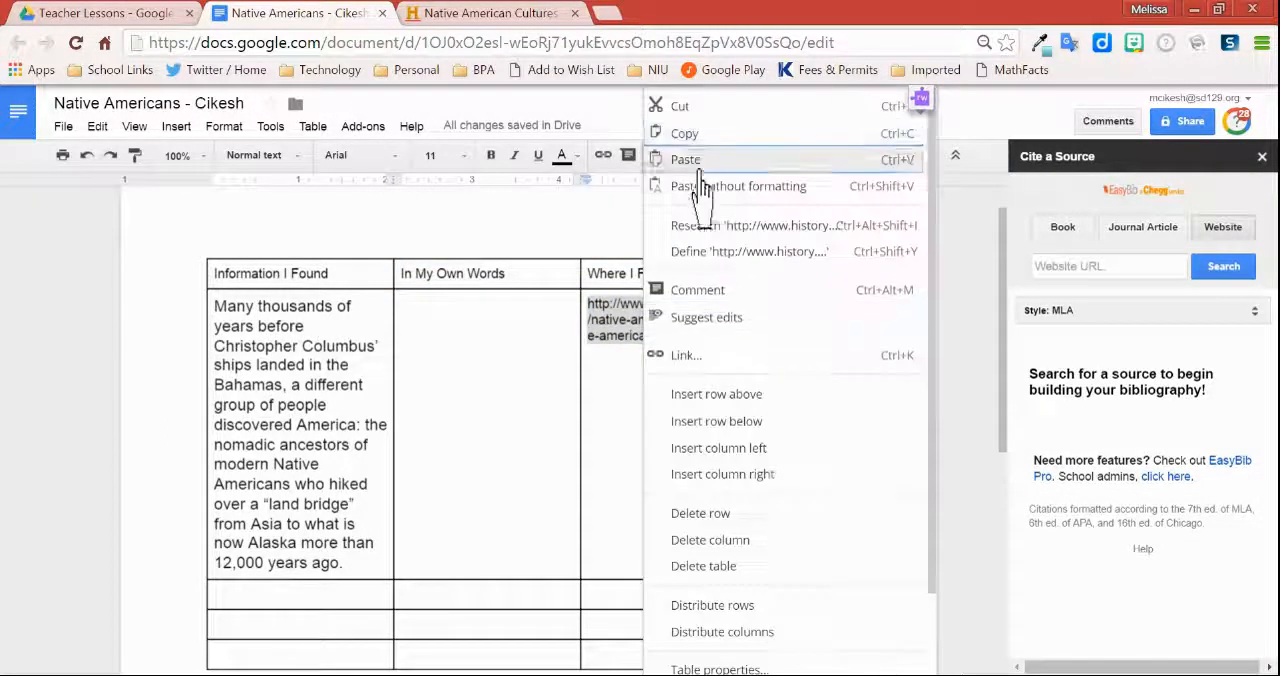
pyautogui.click(1080, 266)
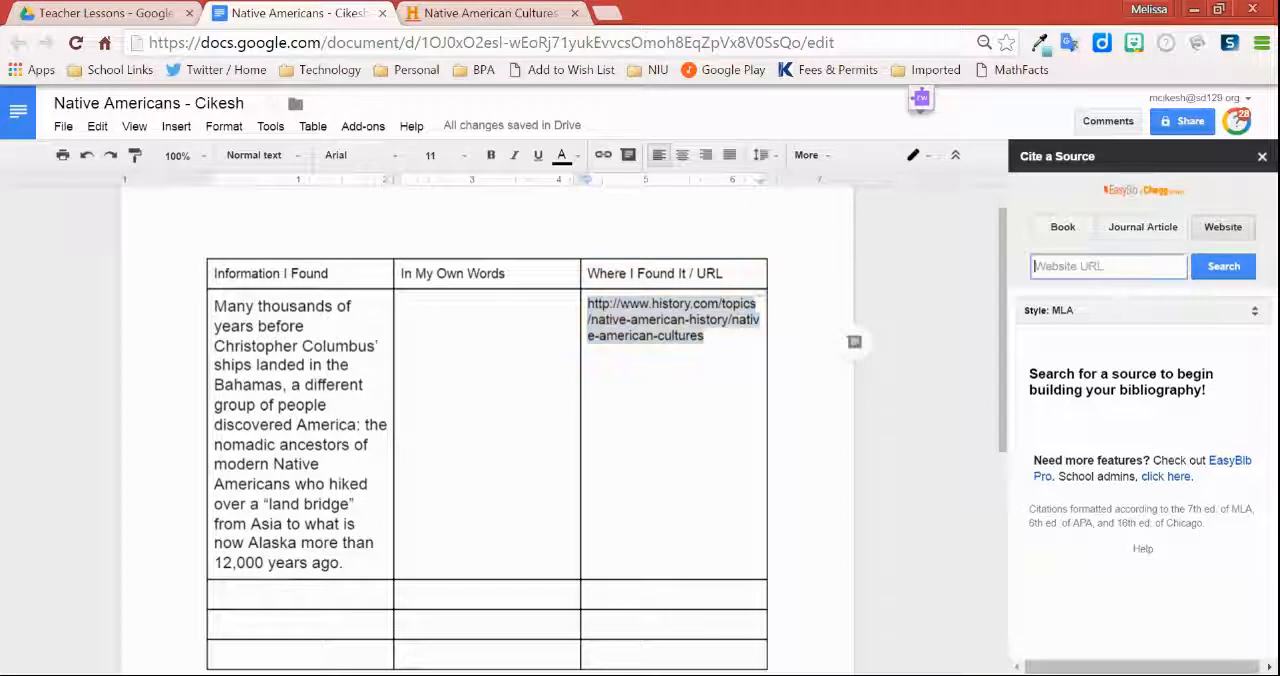
pyautogui.hotkey('ctrl', 'v')
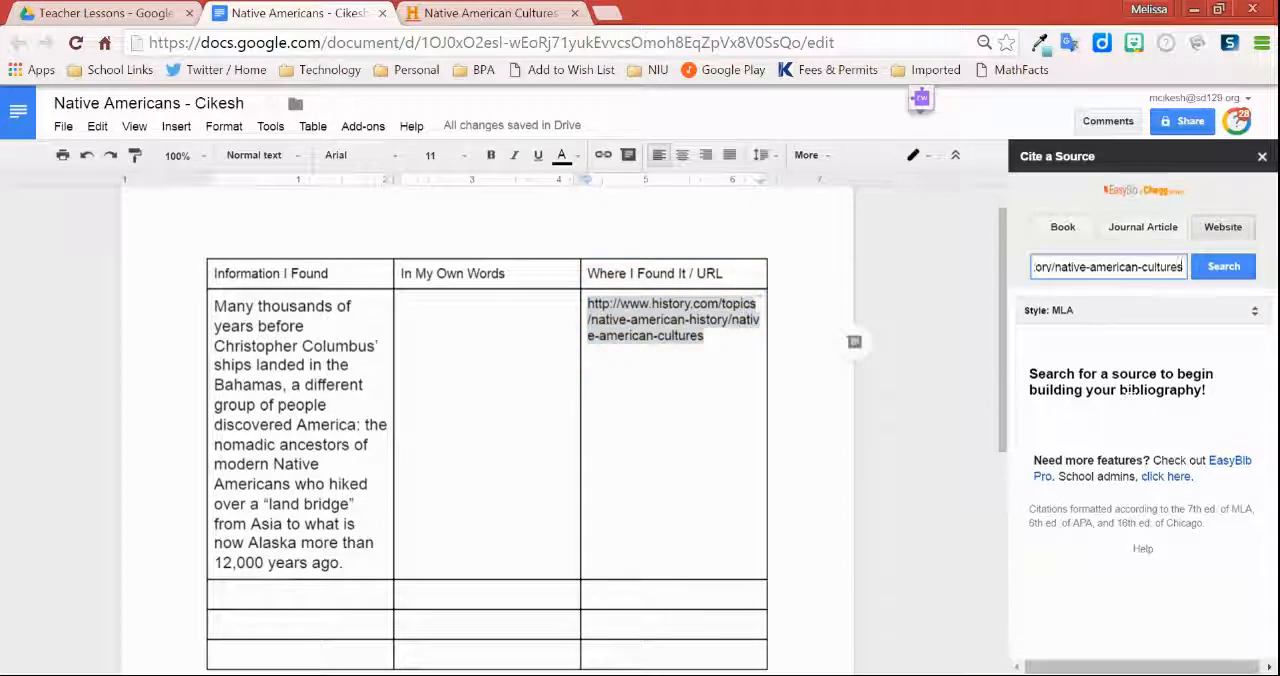
pyautogui.click(1226, 269)
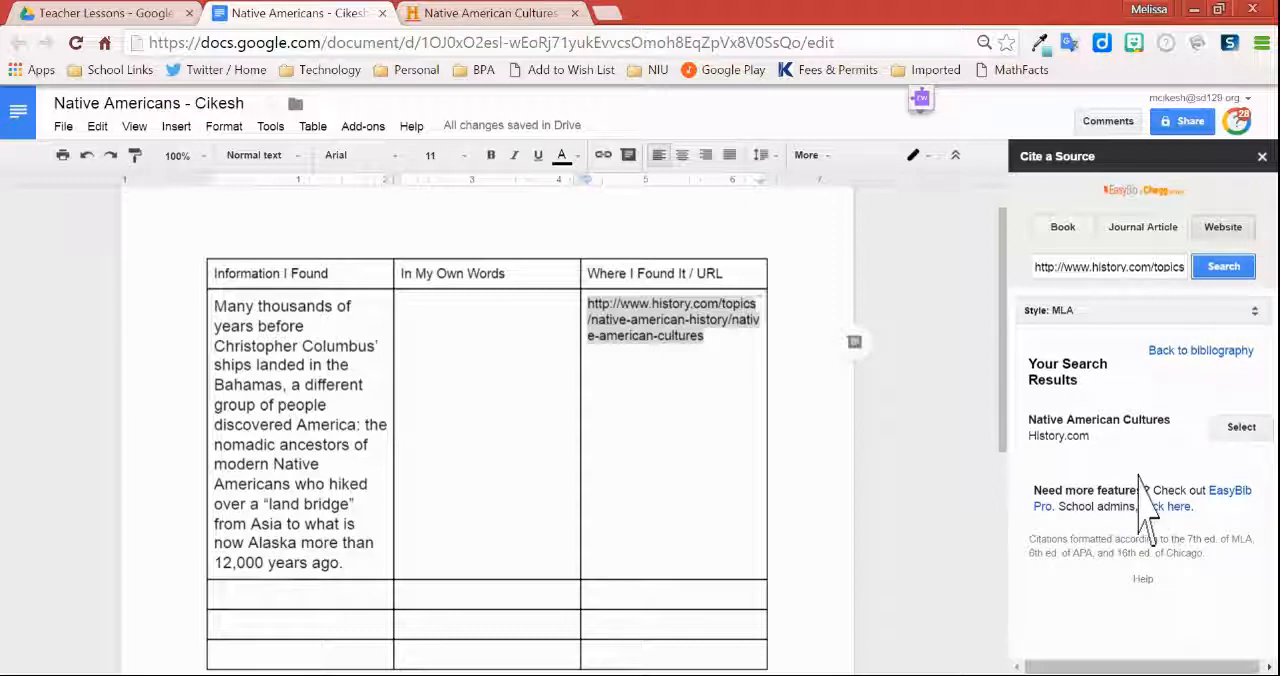
pyautogui.click(1243, 430)
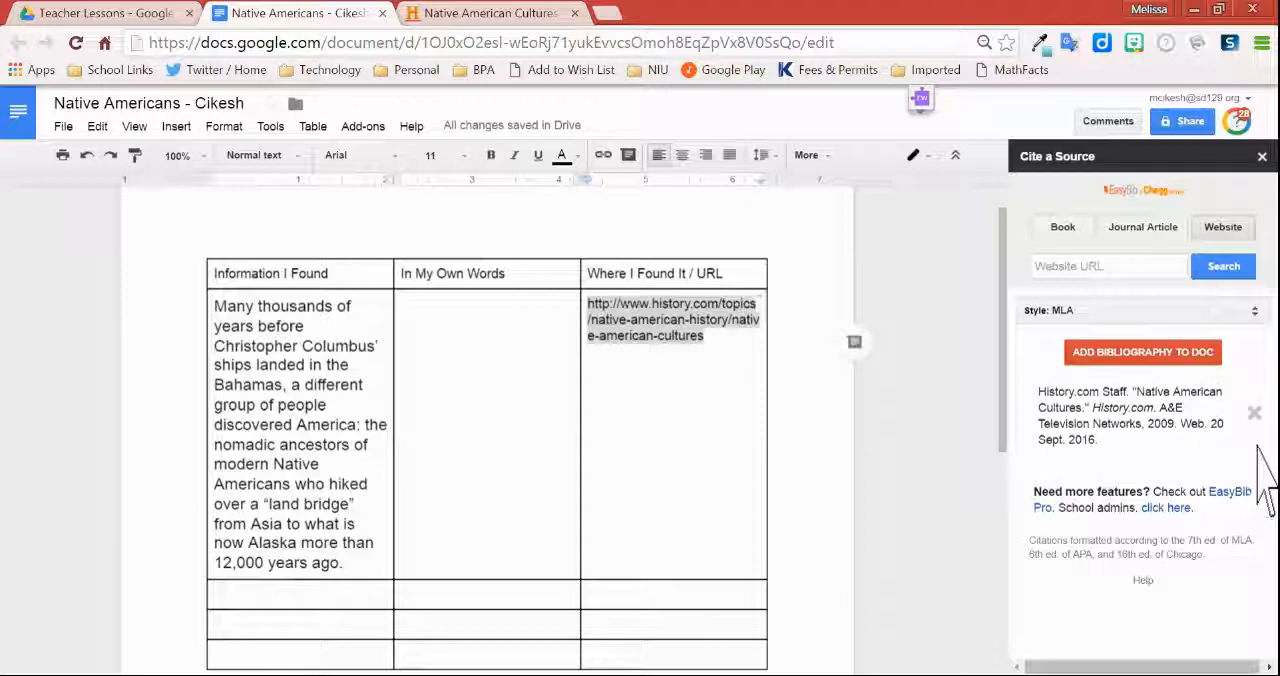
# Step: Place the cursor below the end of the research table and add a blank line there
pyautogui.scroll(-5, 349, 345)
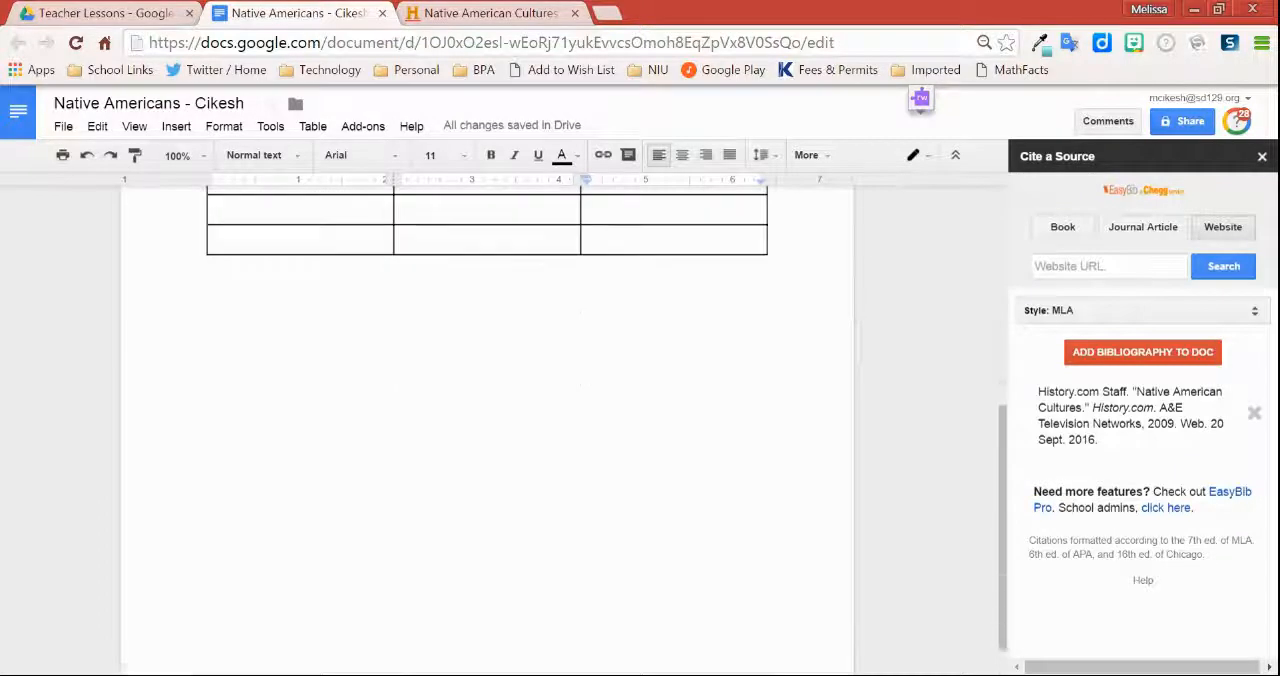
pyautogui.click(208, 237)
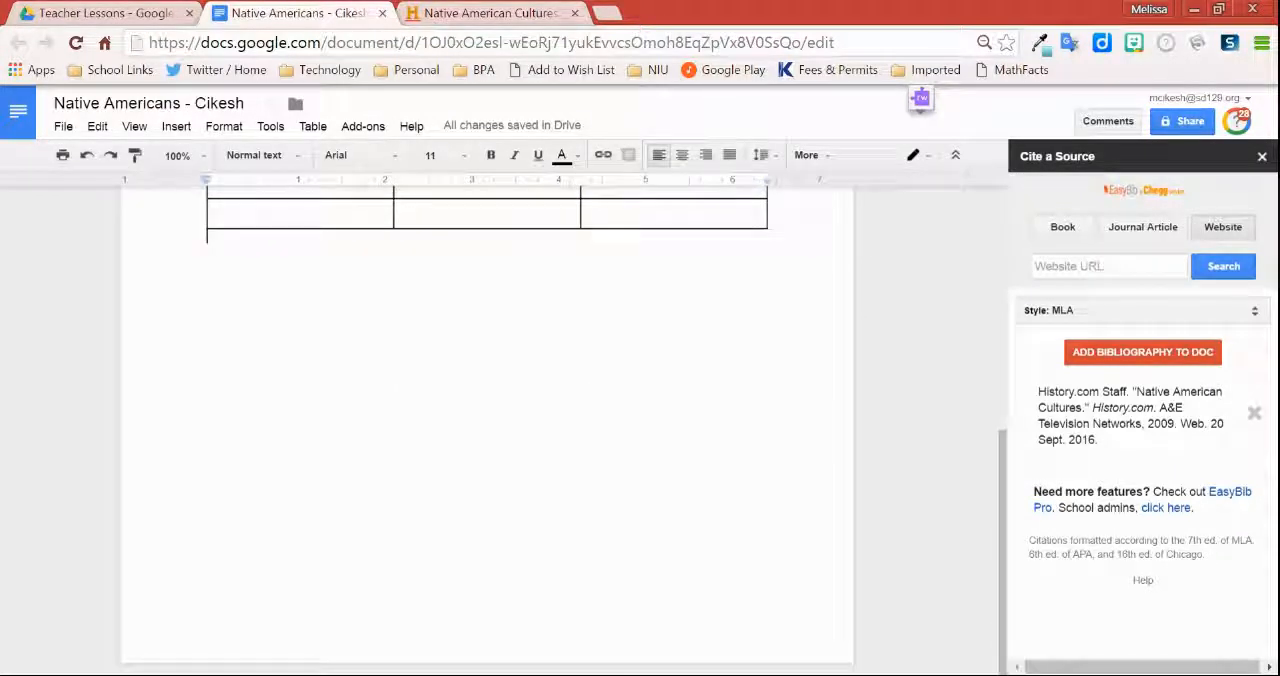
pyautogui.press('Return')
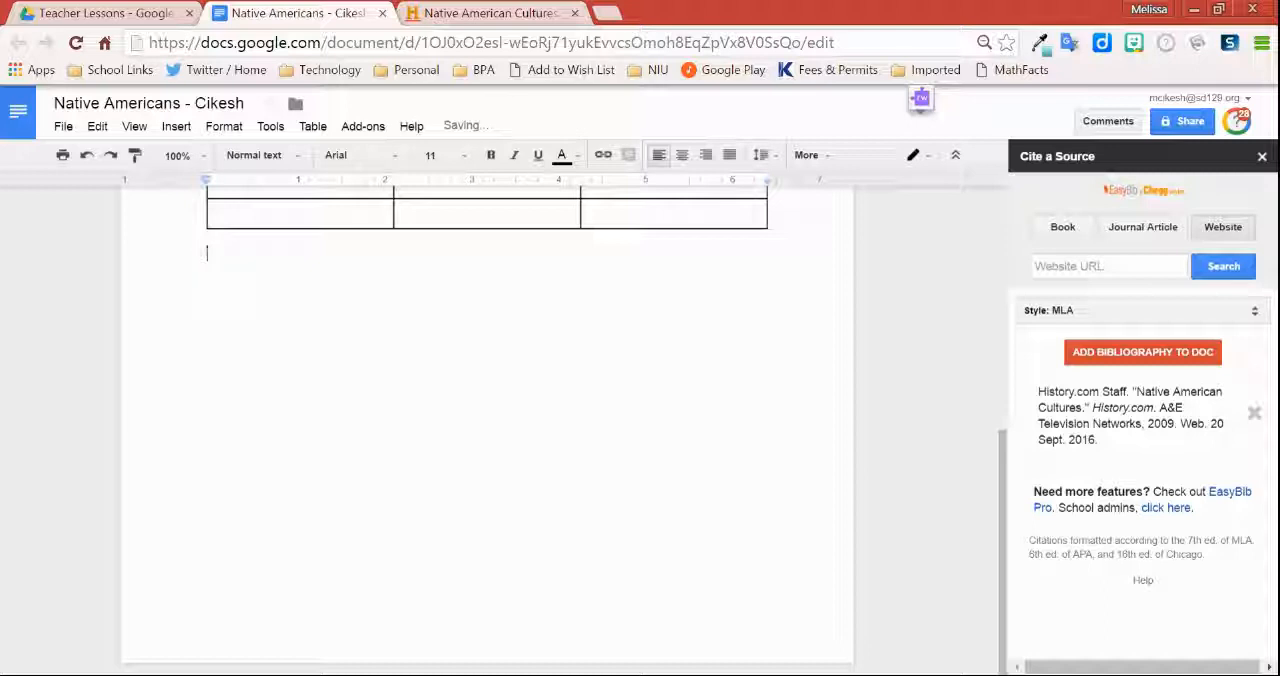